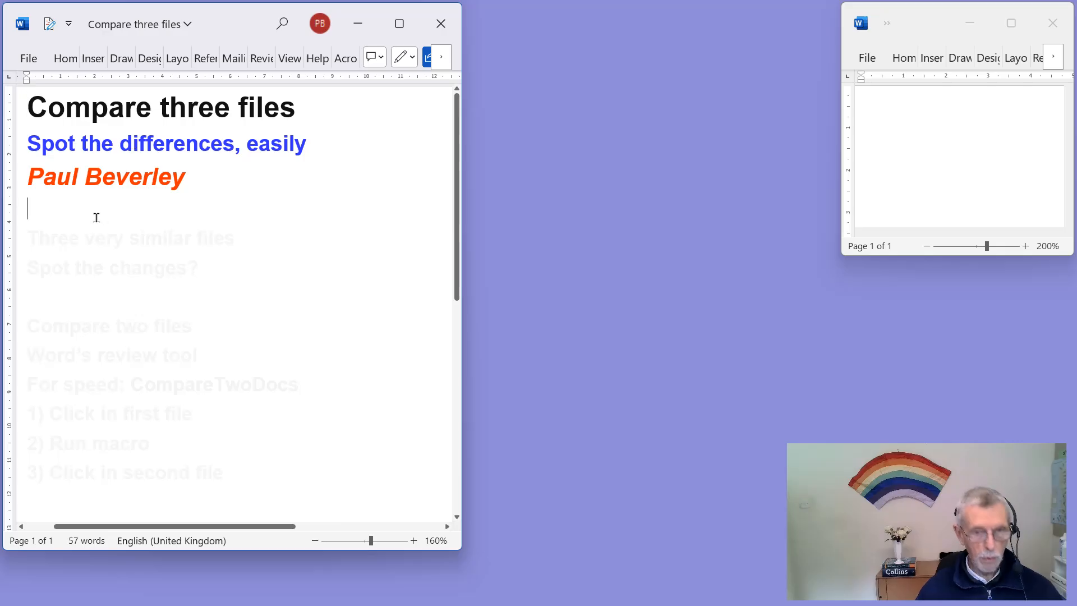
# - Reveal the faded outline lines one by one, from "Three very similar files" through "3) Click in second file"
pyautogui.press('Down')
pyautogui.press('Down')
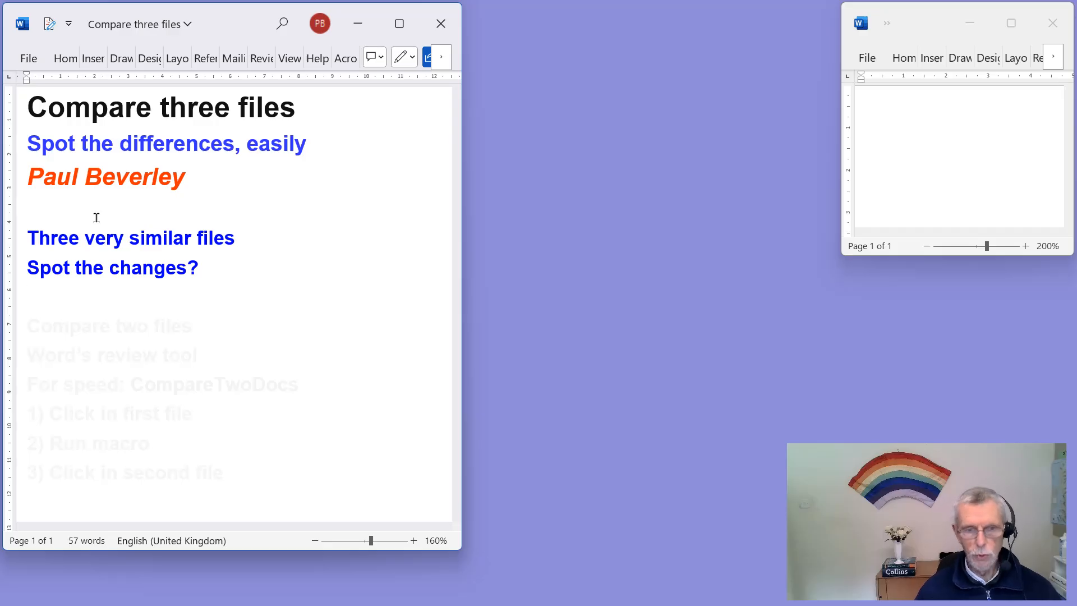
pyautogui.hotkey('alt', 'Down')
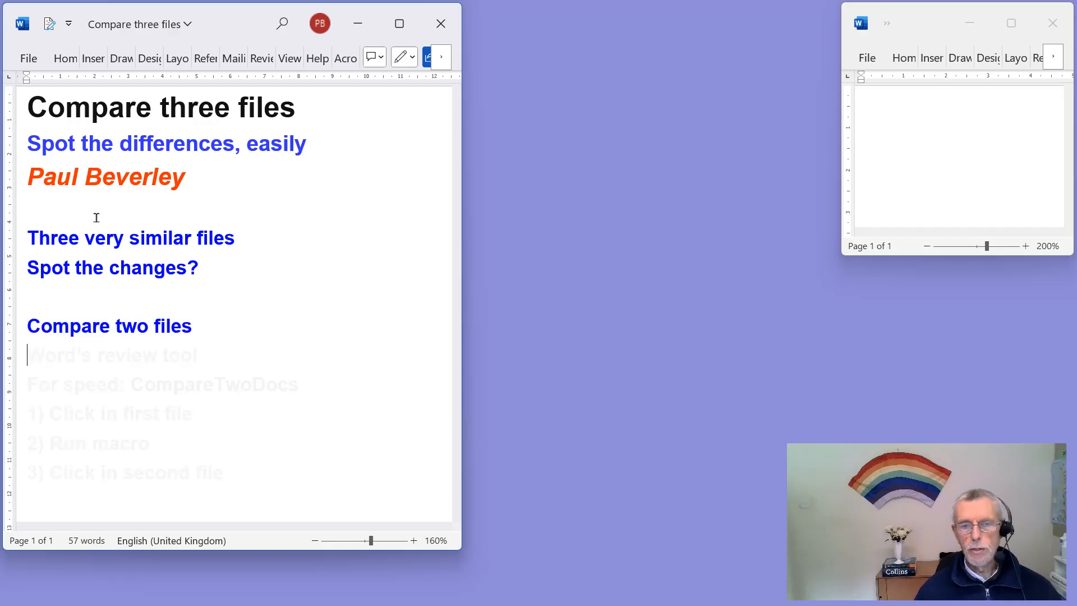
pyautogui.hotkey('alt', 'Down')
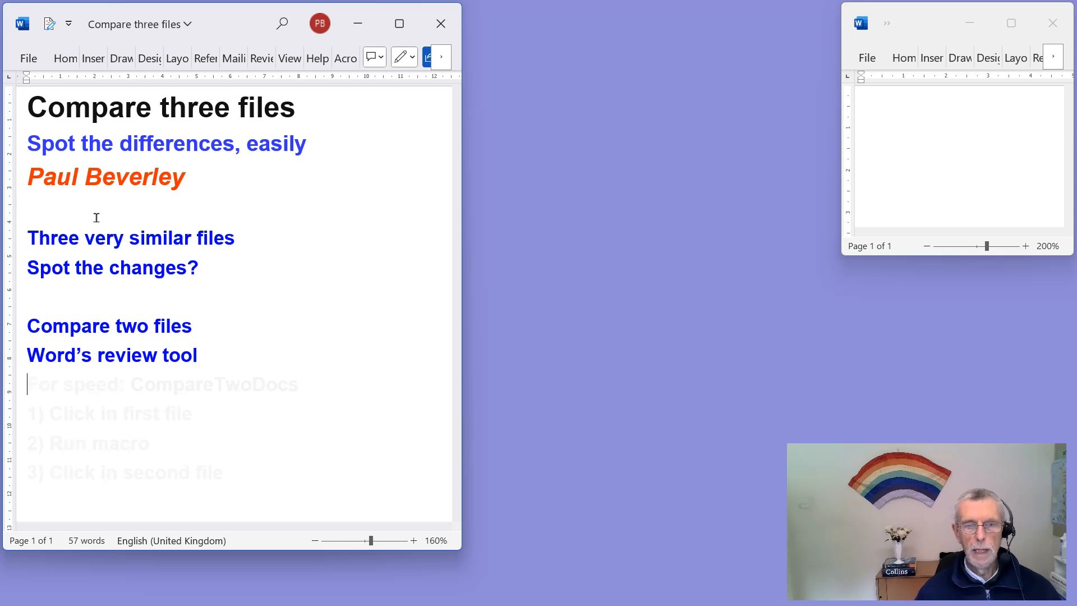
pyautogui.hotkey('alt', 'Down')
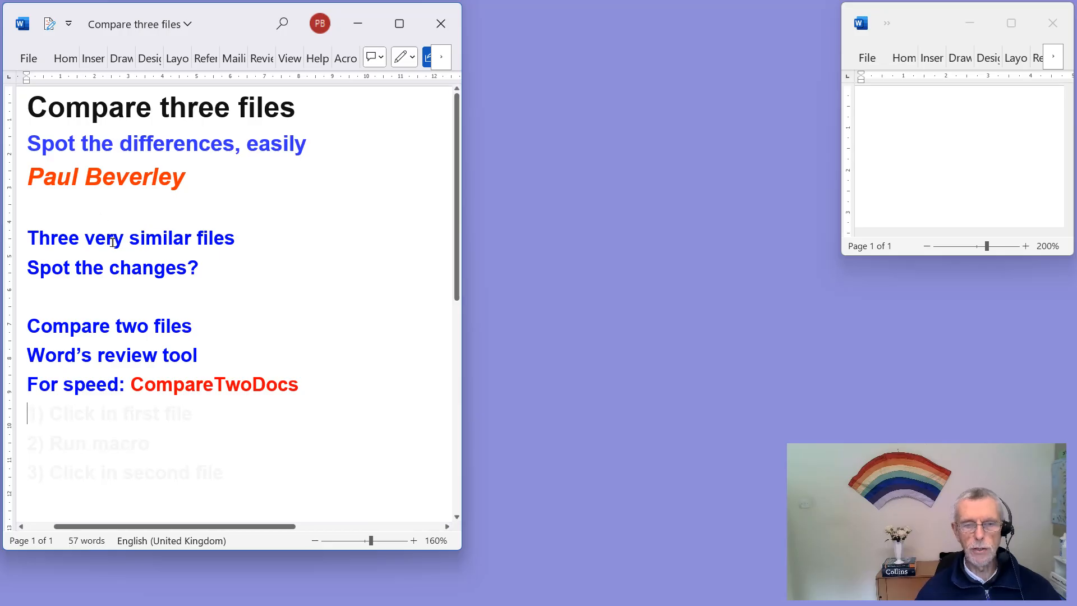
pyautogui.scroll(-5, 120, 252)
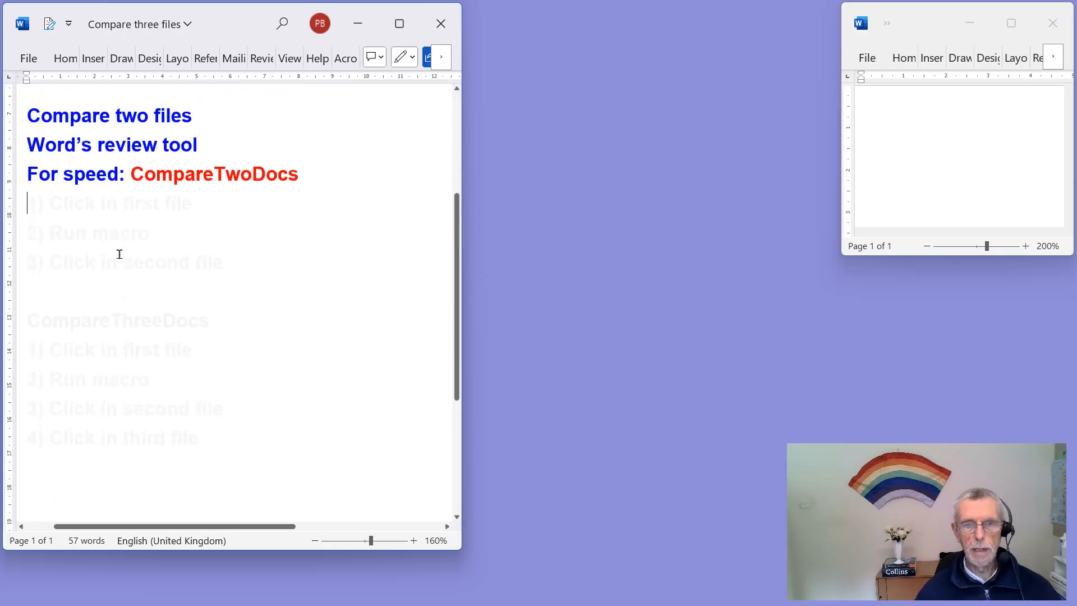
pyautogui.hotkey('alt', 'Down')
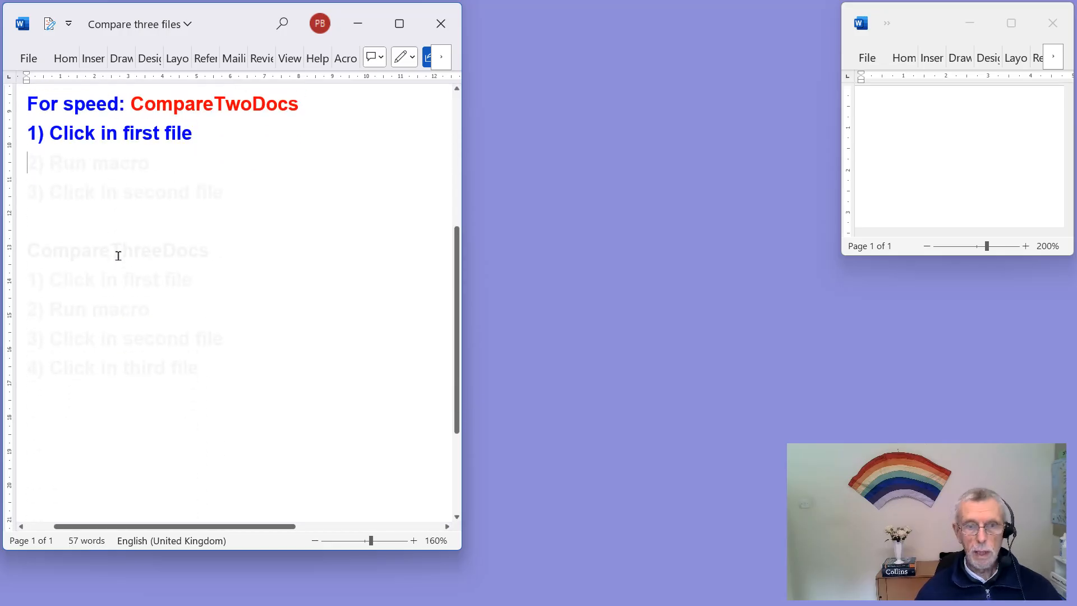
pyautogui.hotkey('alt', 'Down')
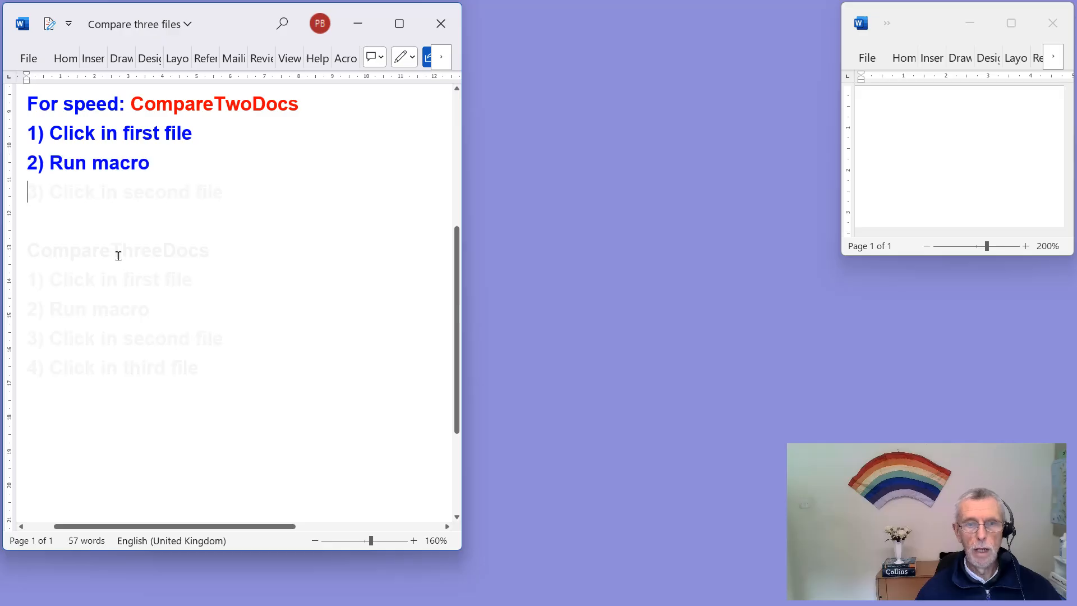
pyautogui.hotkey('alt', 'Down')
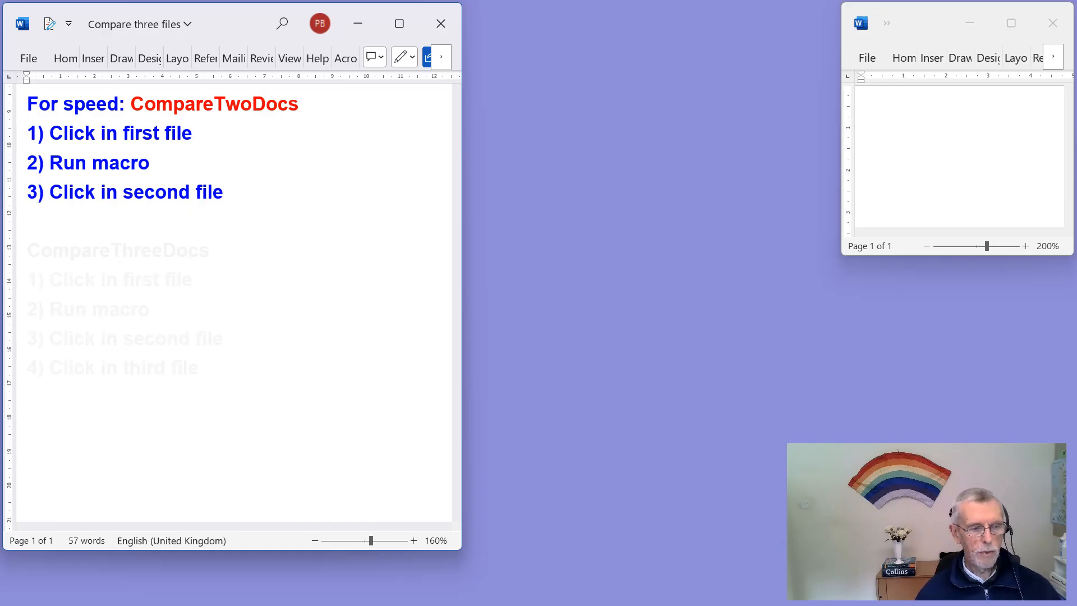
# - Bring up the aaaaa and bbb… documents and compare them with the CompareTwoDocs macro, starting from aaaaa
pyautogui.hotkey('alt', 'Tab')
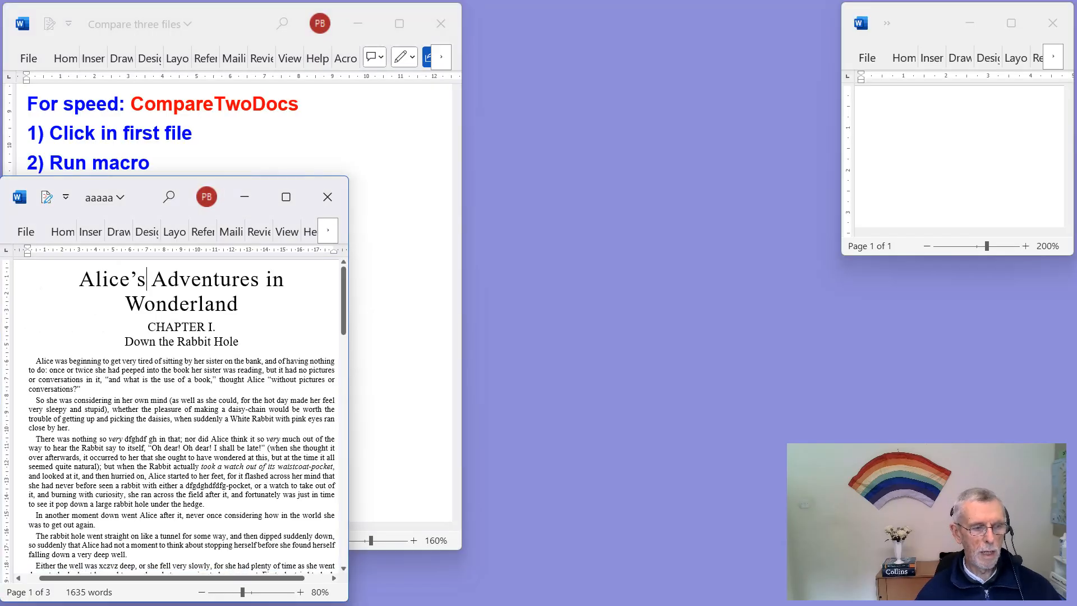
pyautogui.hotkey('alt', 'Tab')
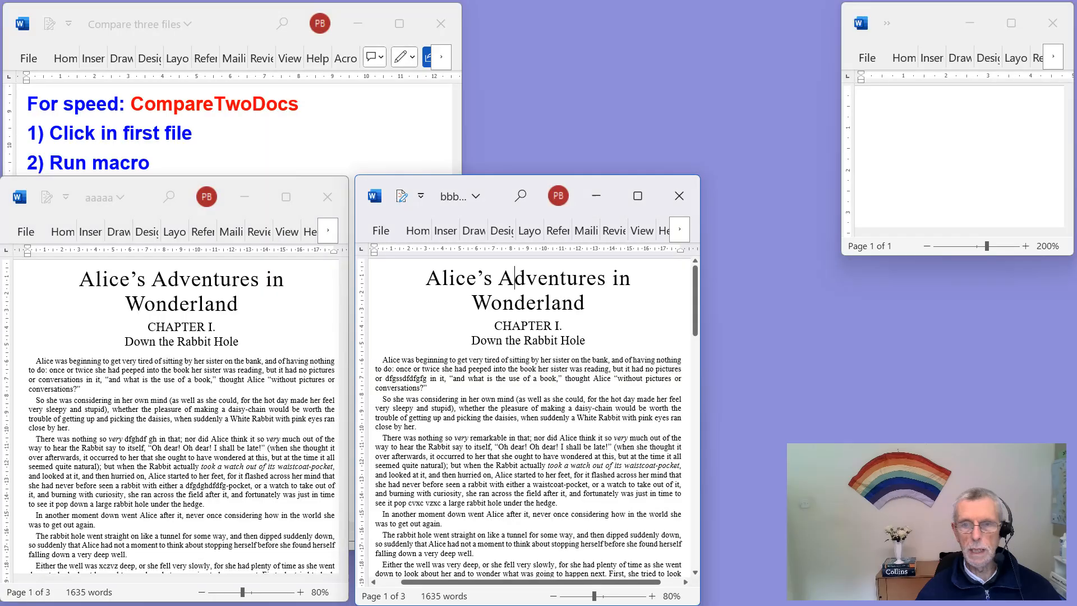
pyautogui.click(195, 287)
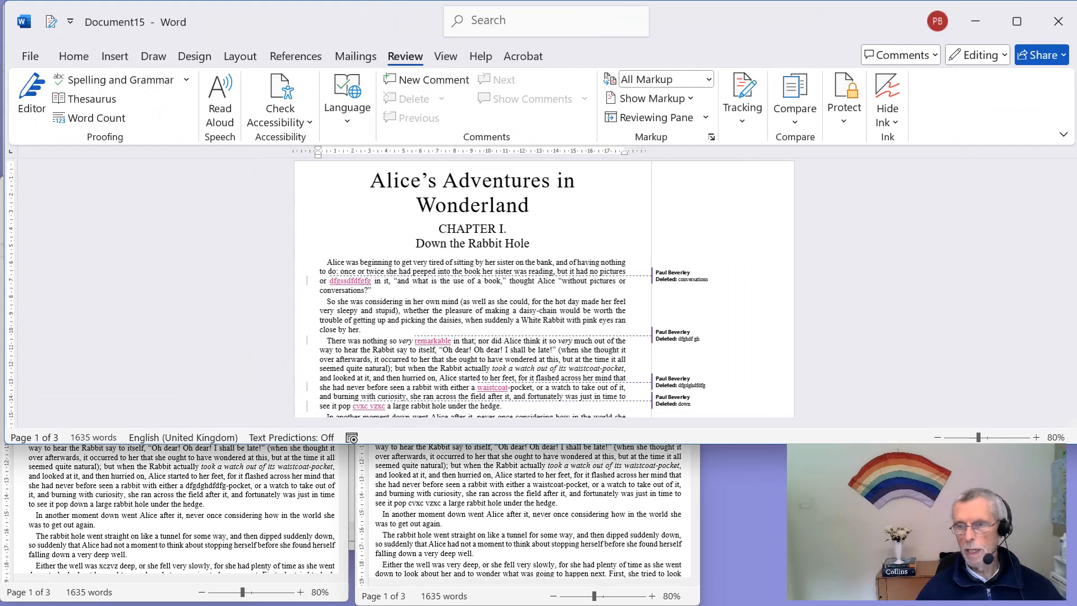
# - Enlarge the comparison document to review its tracked differences, and close it without saving
pyautogui.moveTo(1076, 444); pyautogui.dragTo(1004, 535)
pyautogui.scroll(-2, 724, 419)
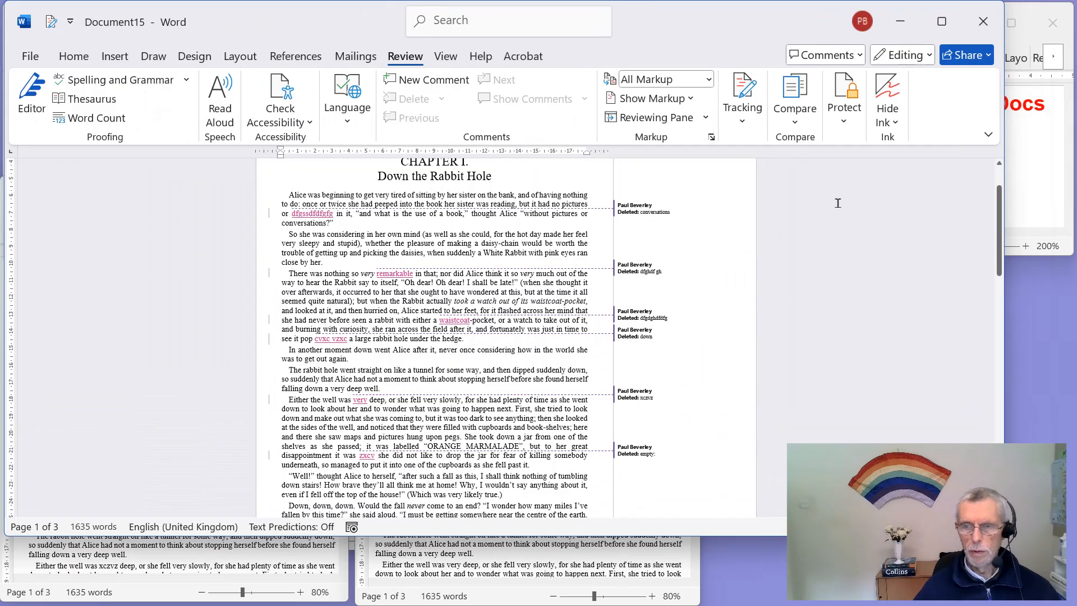
pyautogui.click(983, 23)
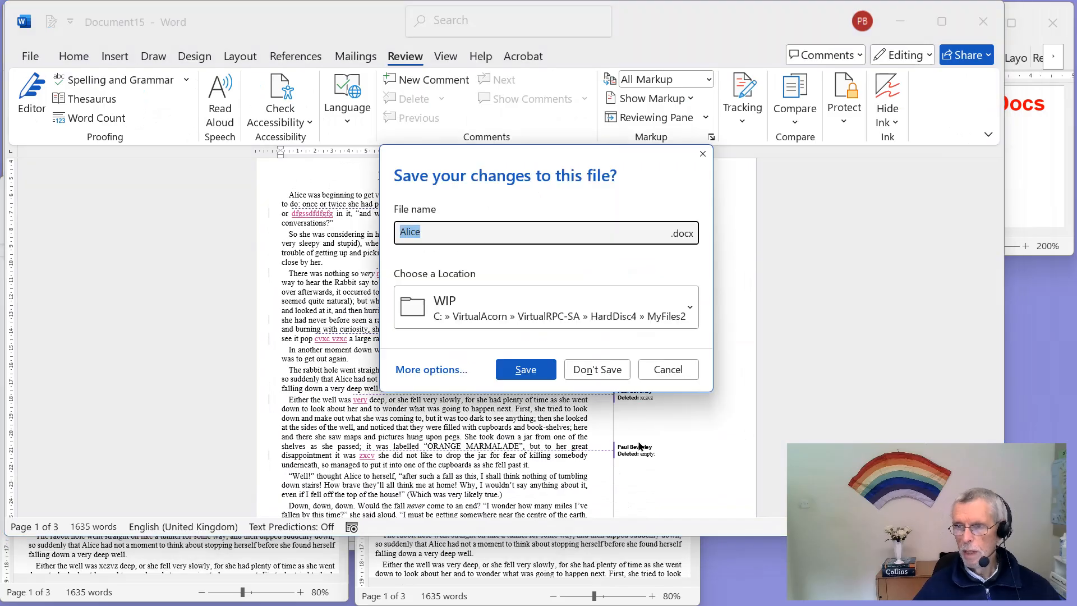
pyautogui.click(609, 377)
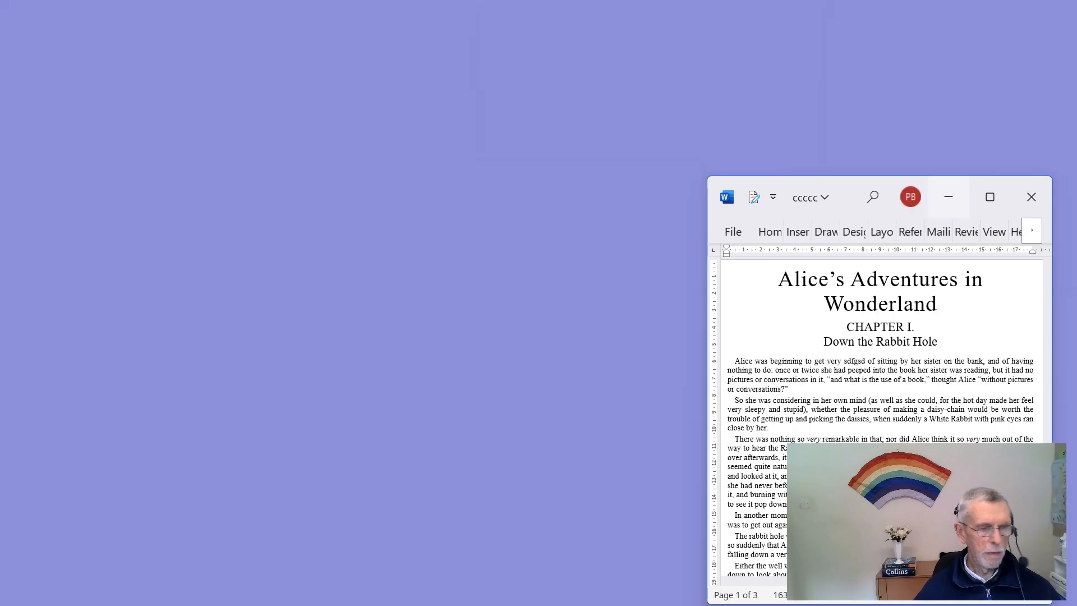
# - Return to the Compare three files outline and reveal the CompareThreeDocs heading with its four numbered instructions
pyautogui.hotkey('alt', 'Tab')
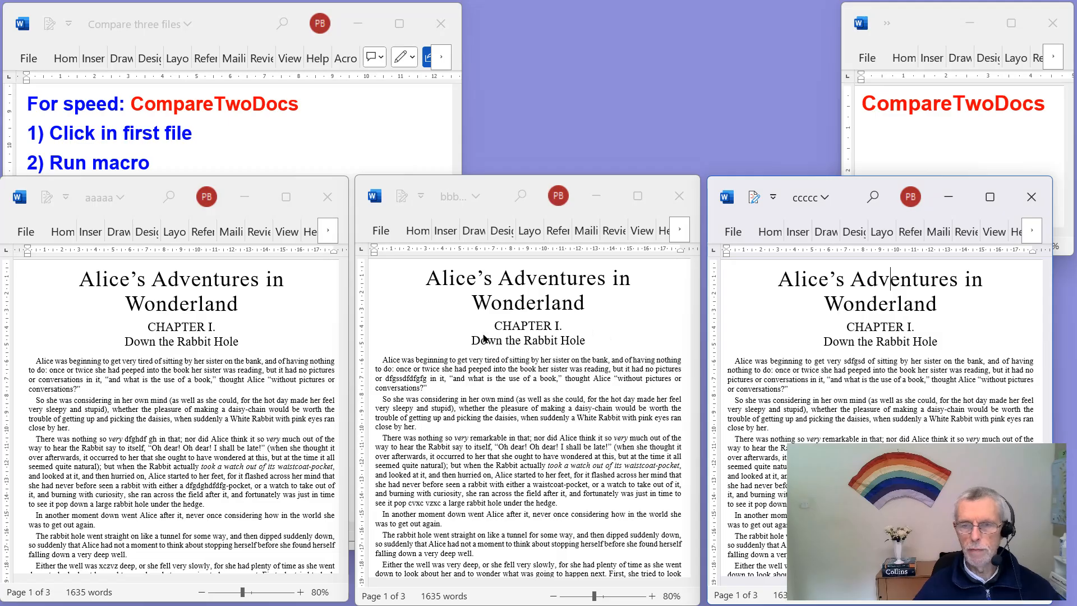
pyautogui.click(236, 19)
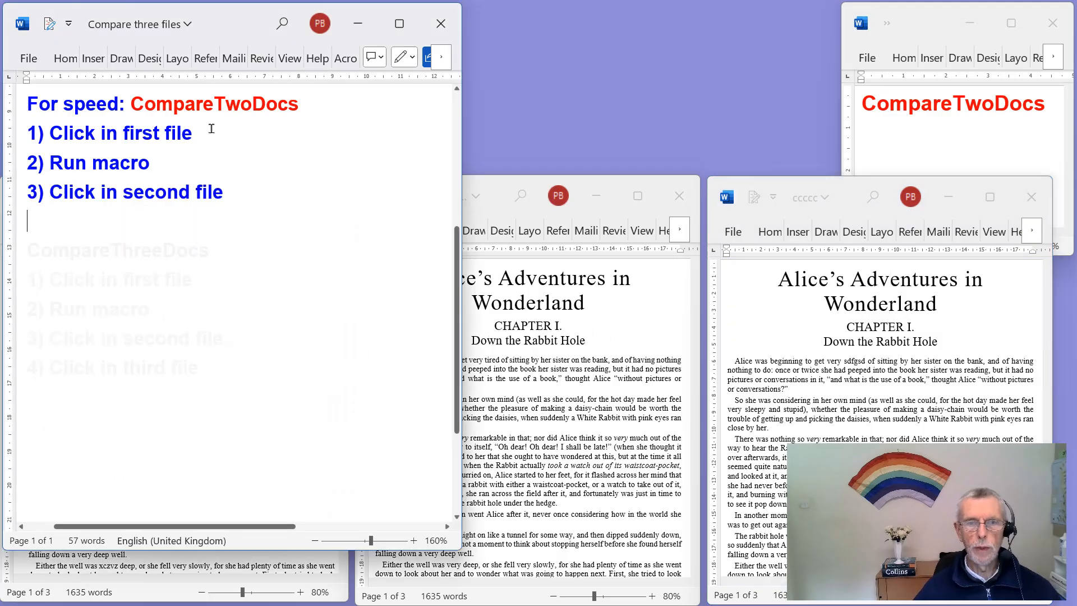
pyautogui.press('Down')
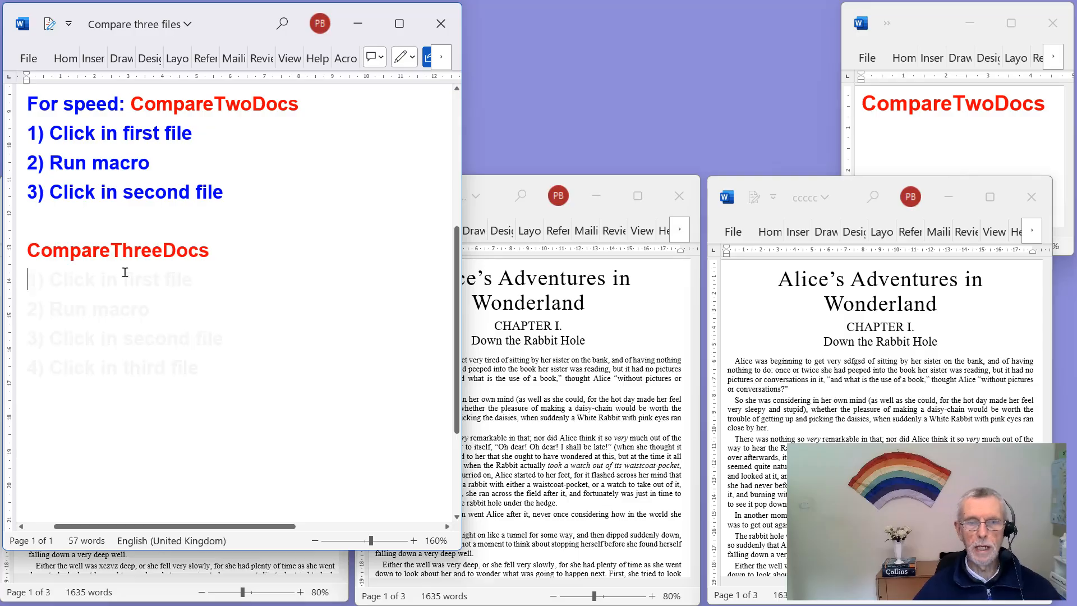
pyautogui.press('Down')
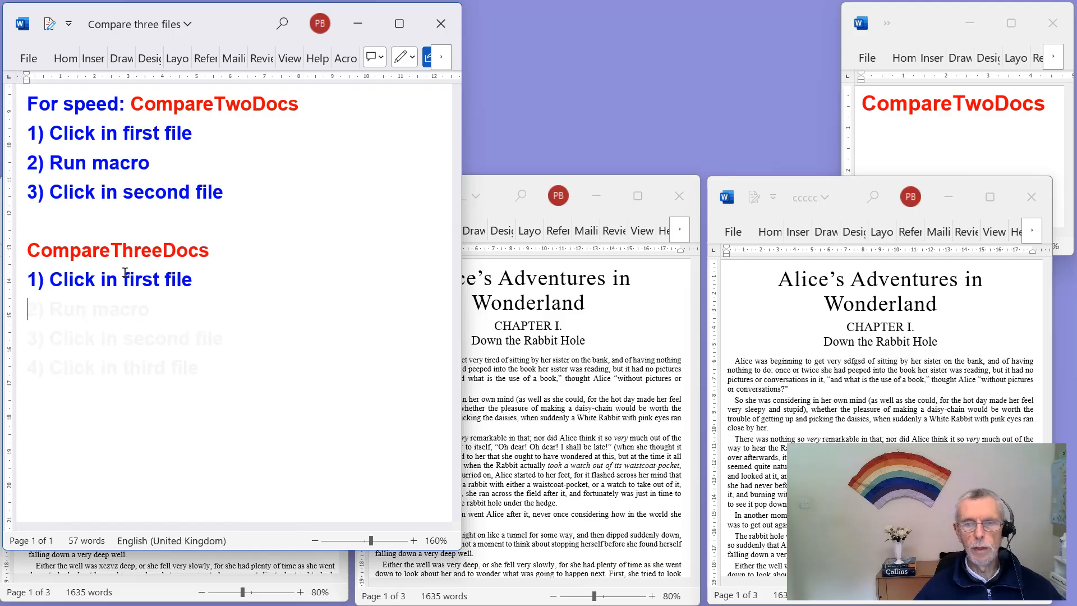
pyautogui.press('Down')
pyautogui.press('Down')
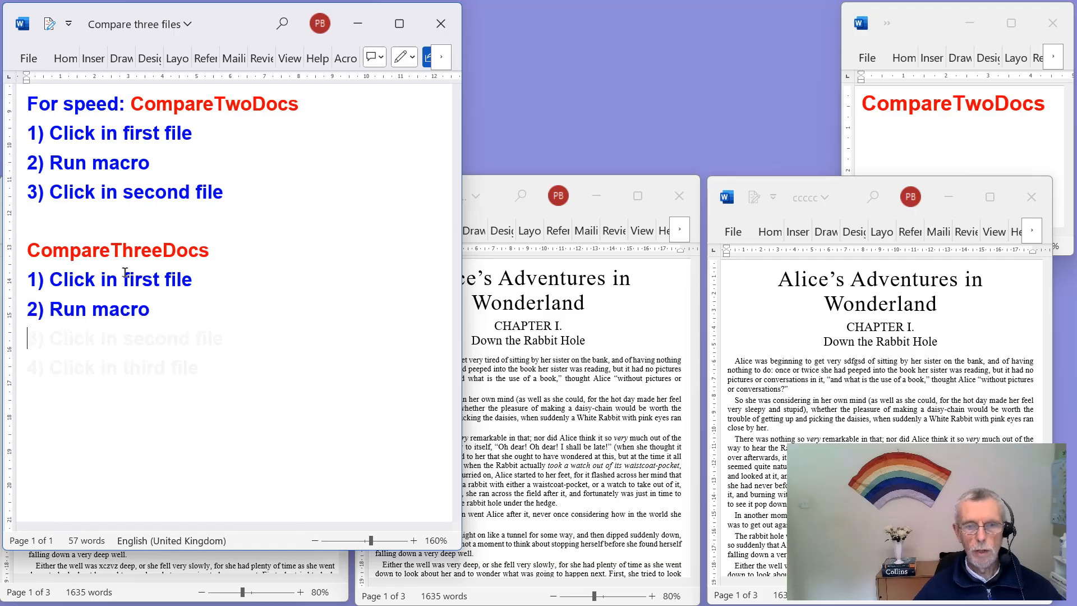
pyautogui.press('Down')
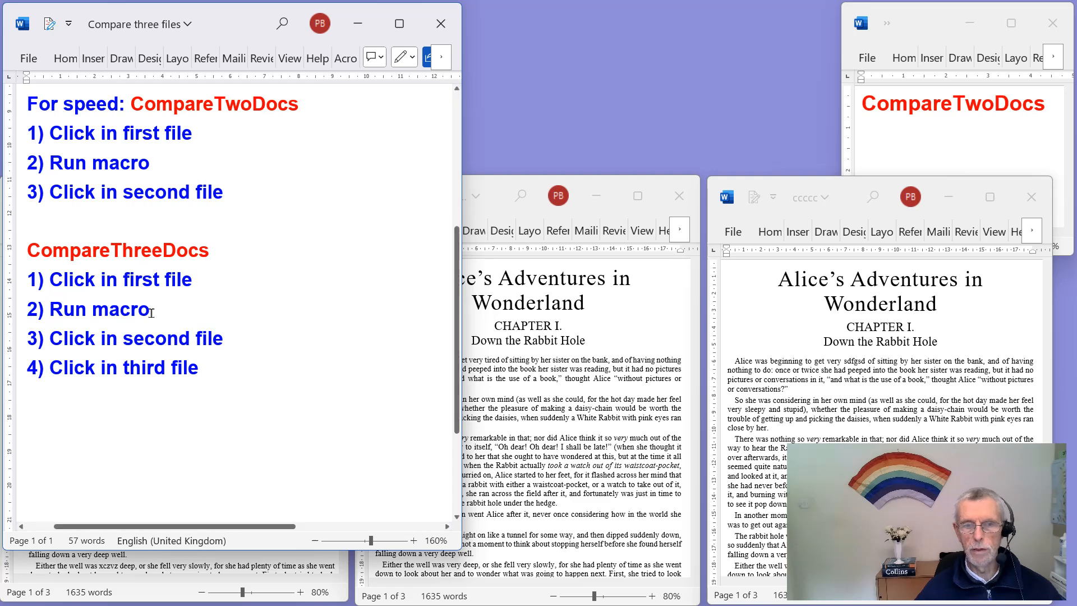
# - Minimize the outline document and place the cursor in the title paragraph of the bbb…, ccccc and aaaaa documents
pyautogui.click(358, 29)
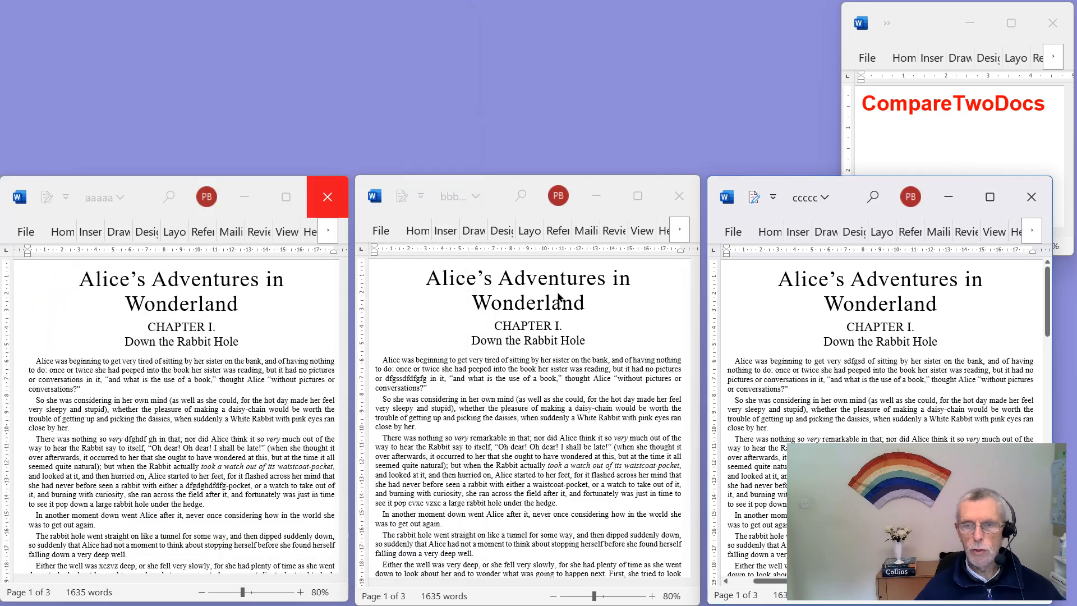
pyautogui.click(532, 284)
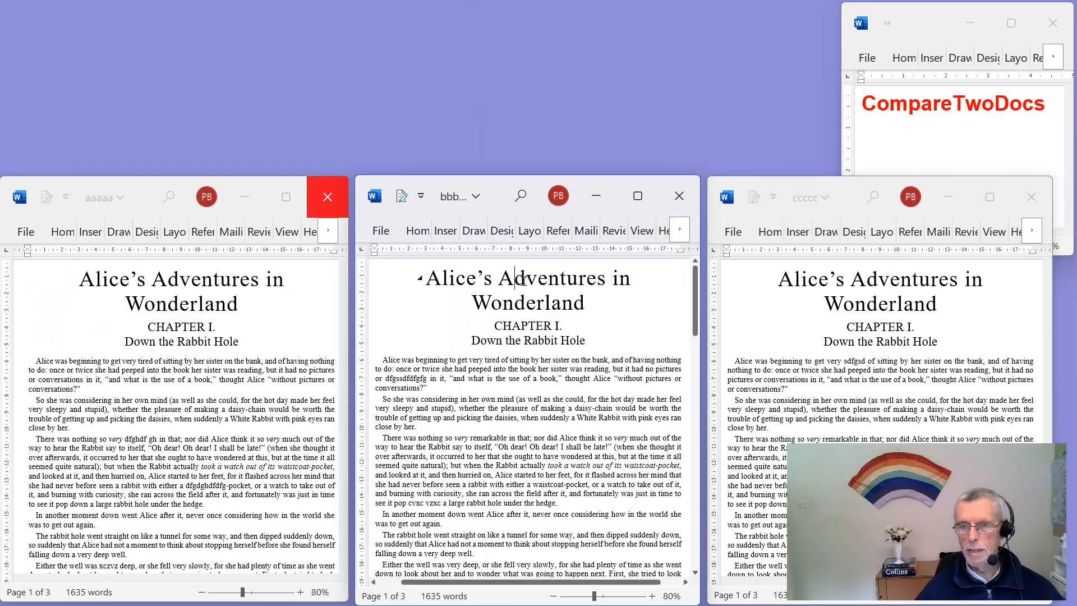
pyautogui.click(895, 288)
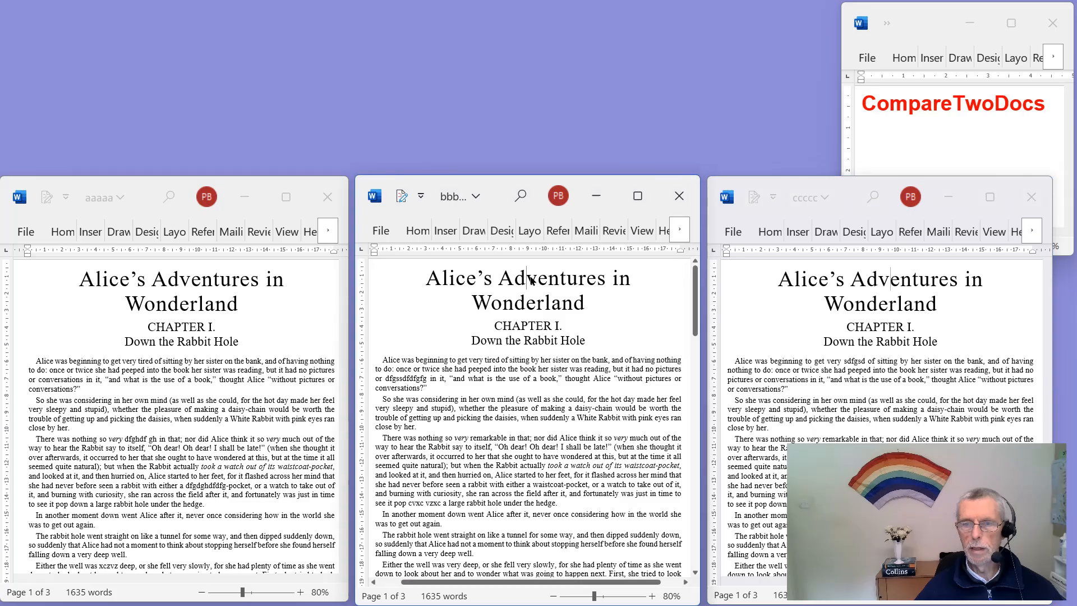
pyautogui.click(149, 283)
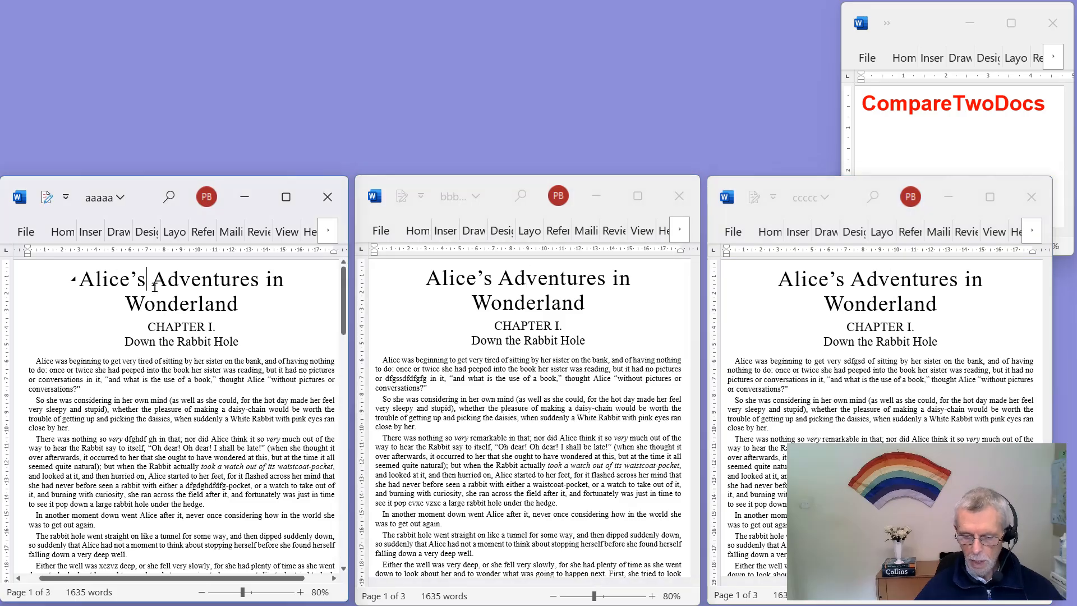
# - Run the CompareThreeDocs macro from aaaaa, accept its cursor-position check, and select the other files to compare
pyautogui.hotkey('ctrl', 'alt', 'c')
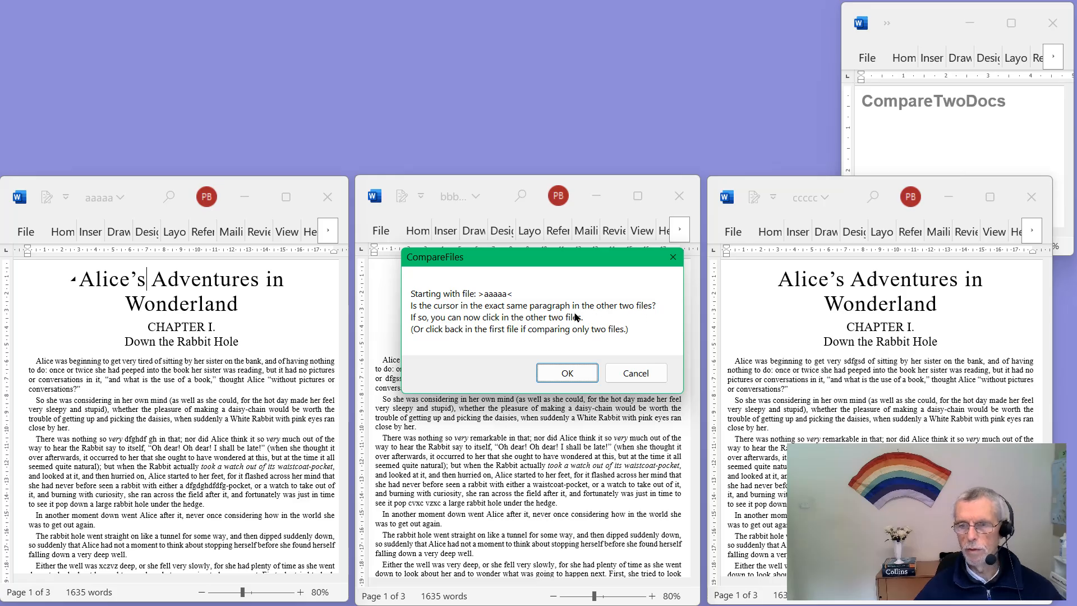
pyautogui.click(568, 373)
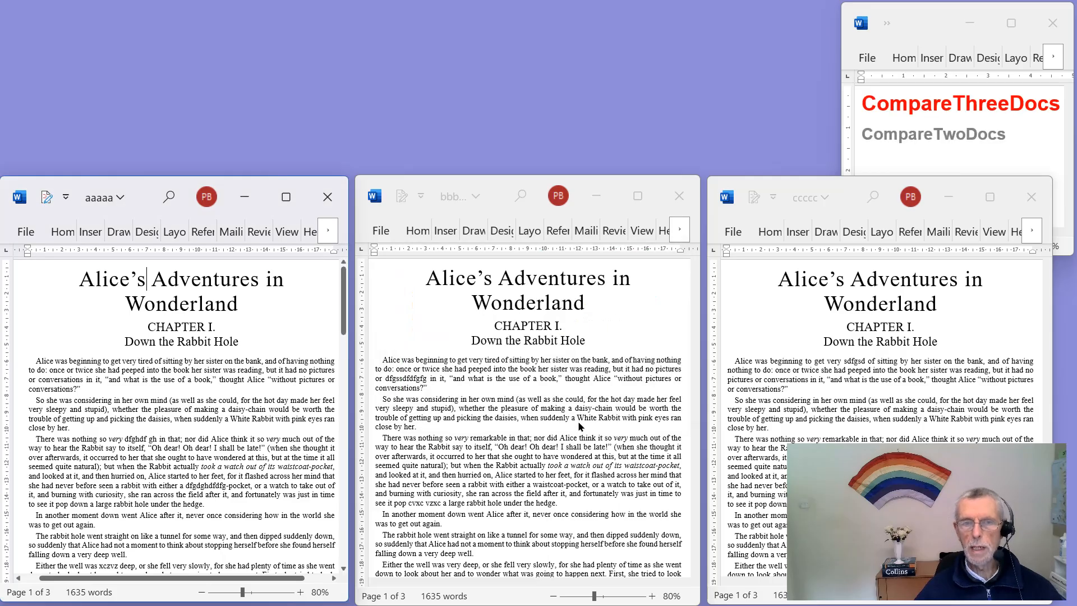
pyautogui.click(512, 335)
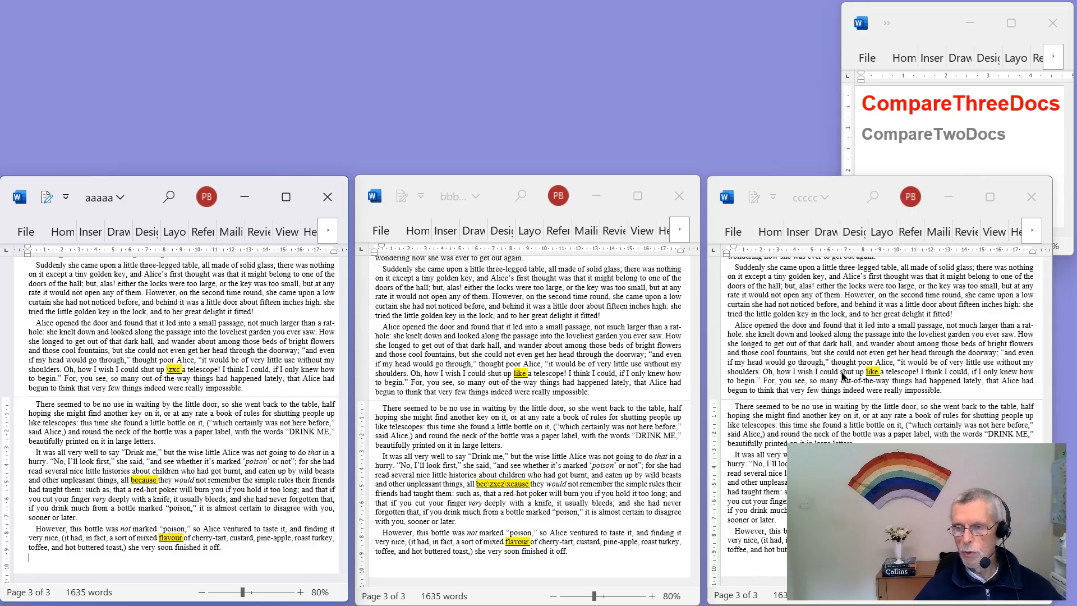
# - Examine the highlighted differences in all three documents, going back to the start of aaaaa
pyautogui.scroll(15, 844, 376)
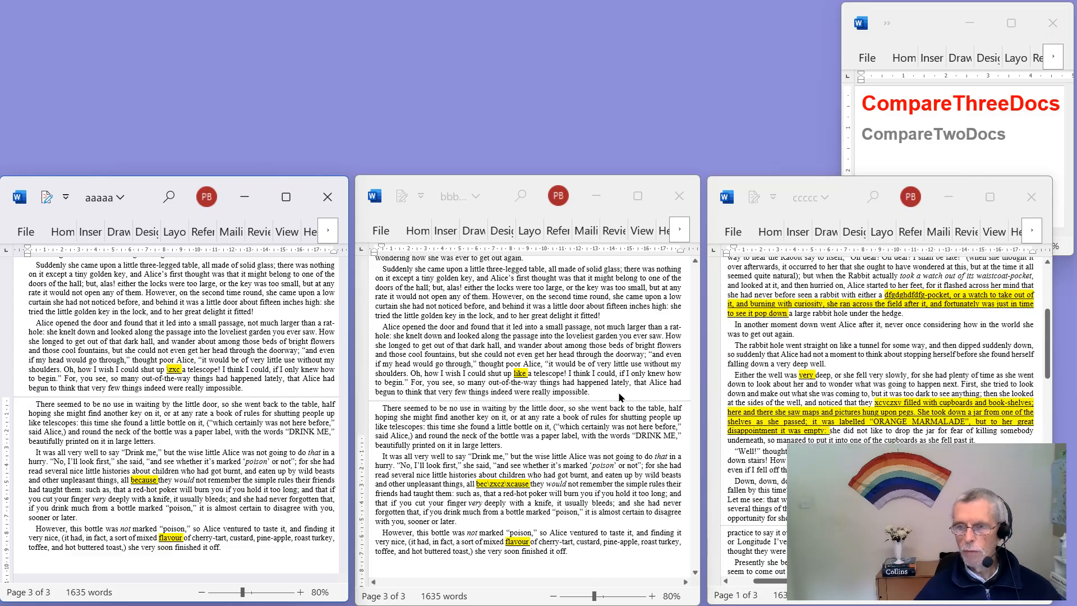
pyautogui.scroll(15, 605, 385)
pyautogui.scroll(2, 605, 386)
pyautogui.scroll(20, 219, 383)
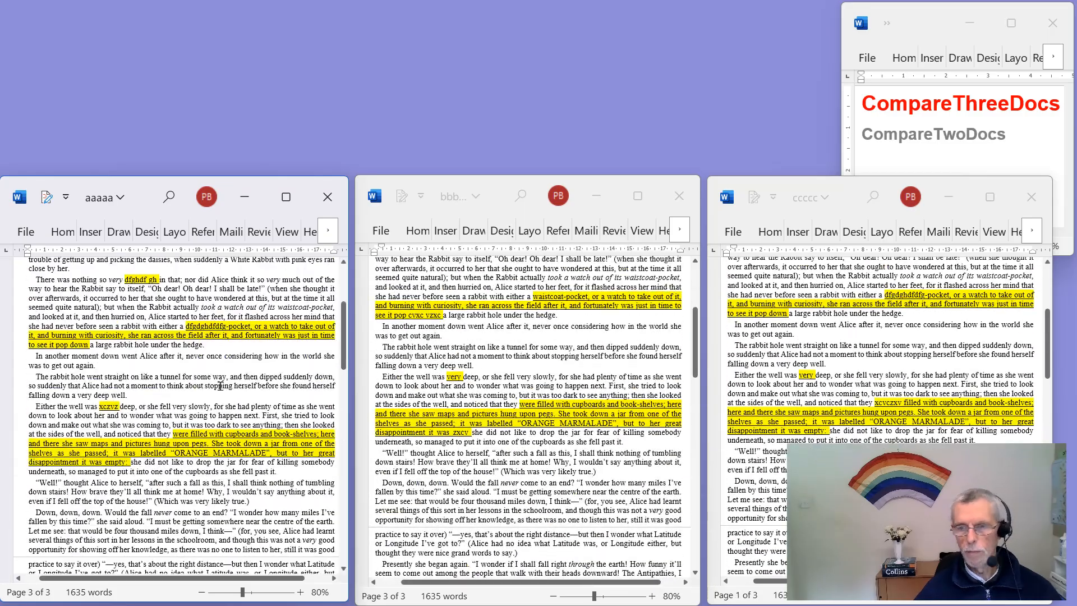
pyautogui.scroll(2, 219, 384)
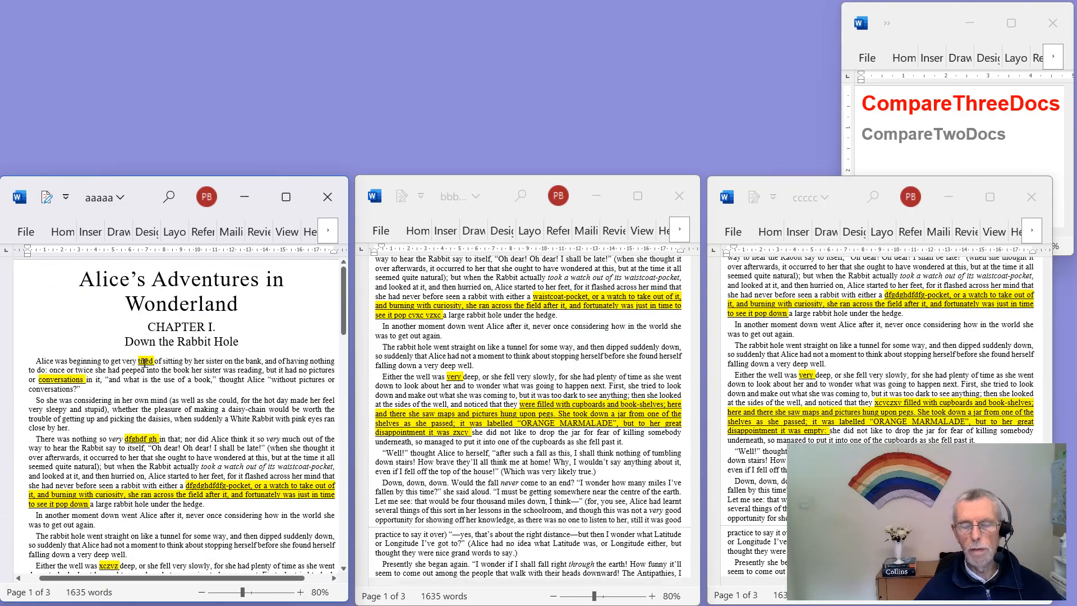
# - Starting from the title in aaaaa, find the next text that has underline formatting
pyautogui.click(156, 289)
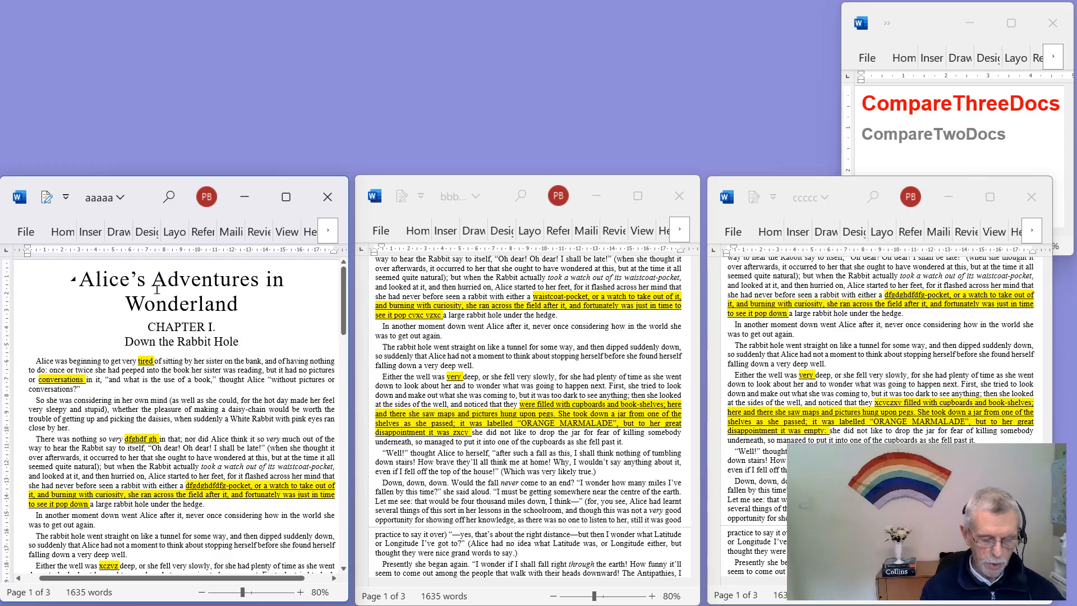
pyautogui.hotkey('ctrl', 'h')
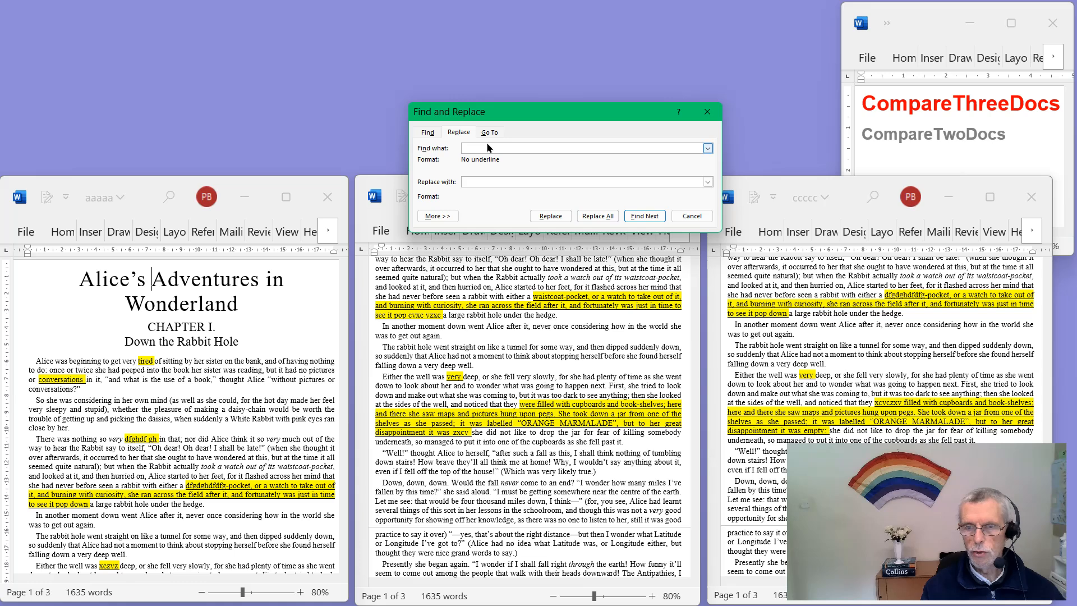
pyautogui.hotkey('ctrl', 'u')
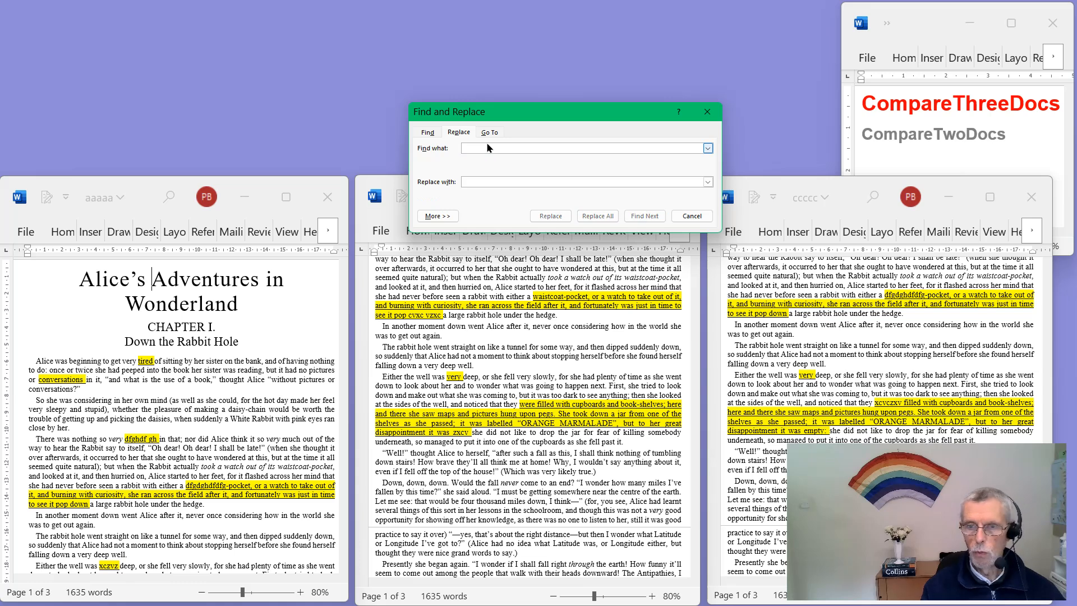
pyautogui.hotkey('ctrl', 'u')
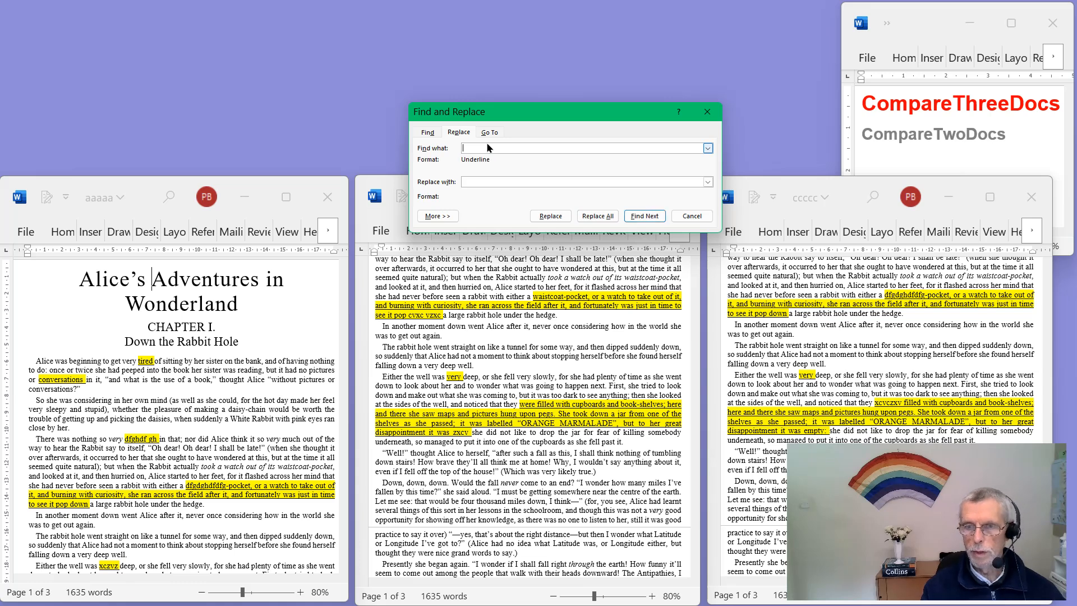
pyautogui.click(645, 216)
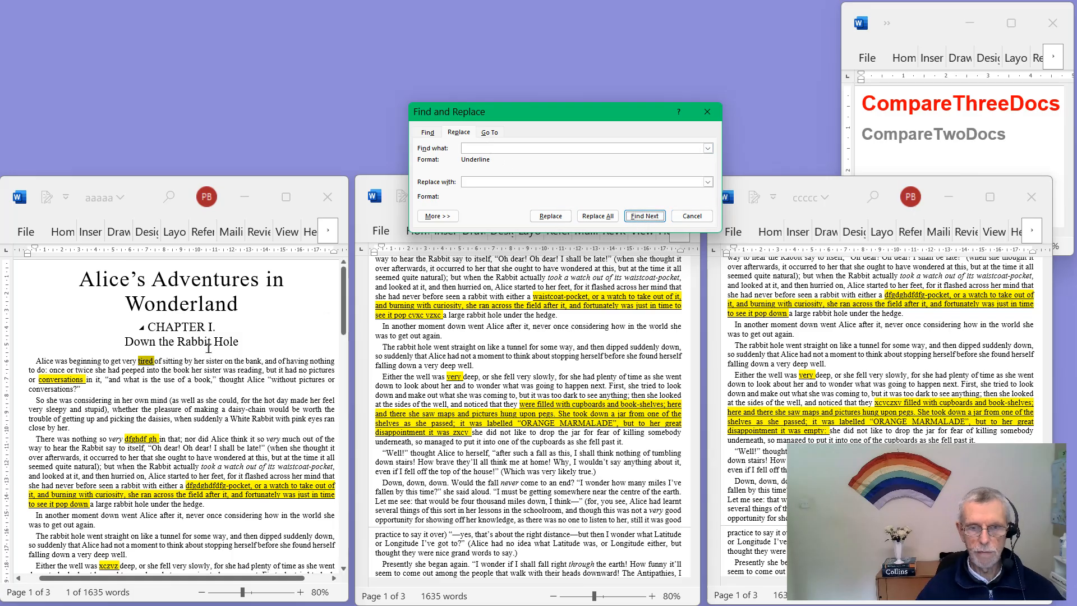
# - Close Find and Replace, and step forward through the underlined differences in aaaaa and back again, using the FindFwd and FindBack macros
pyautogui.click(696, 218)
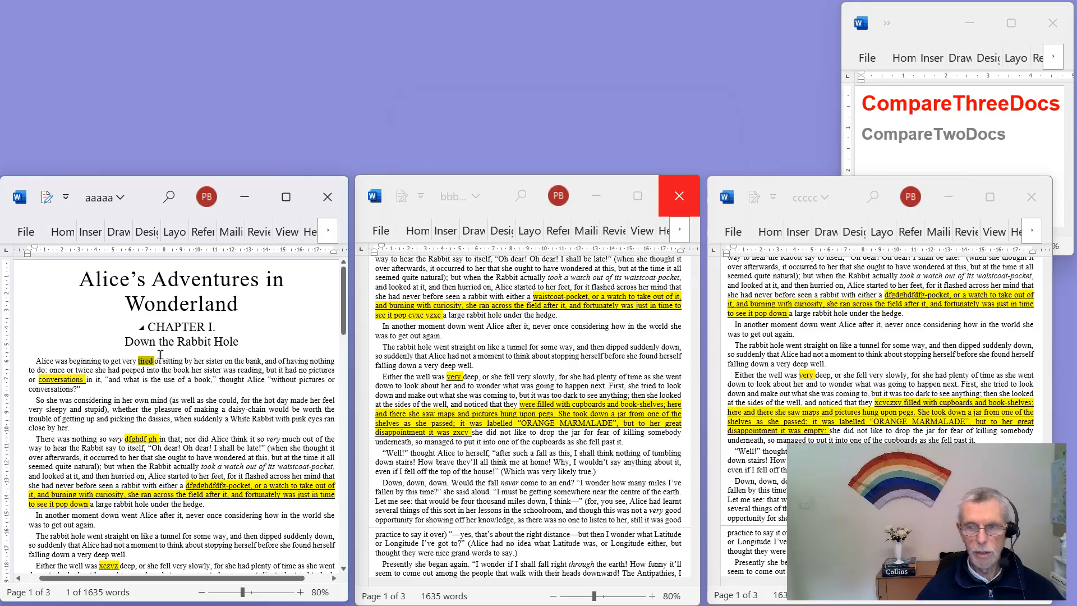
pyautogui.hotkey('ctrl', 'pagedown')
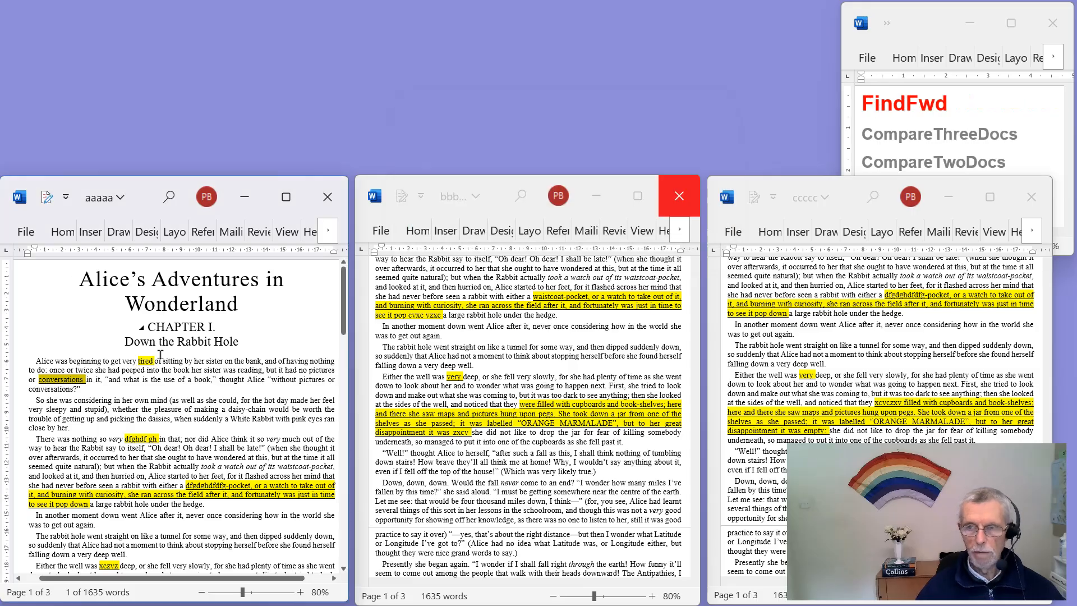
pyautogui.hotkey('ctrl', 'pagedown')
pyautogui.hotkey('ctrl', 'pagedown')
pyautogui.hotkey('ctrl', 'pagedown')
pyautogui.hotkey('ctrl', 'pagedown')
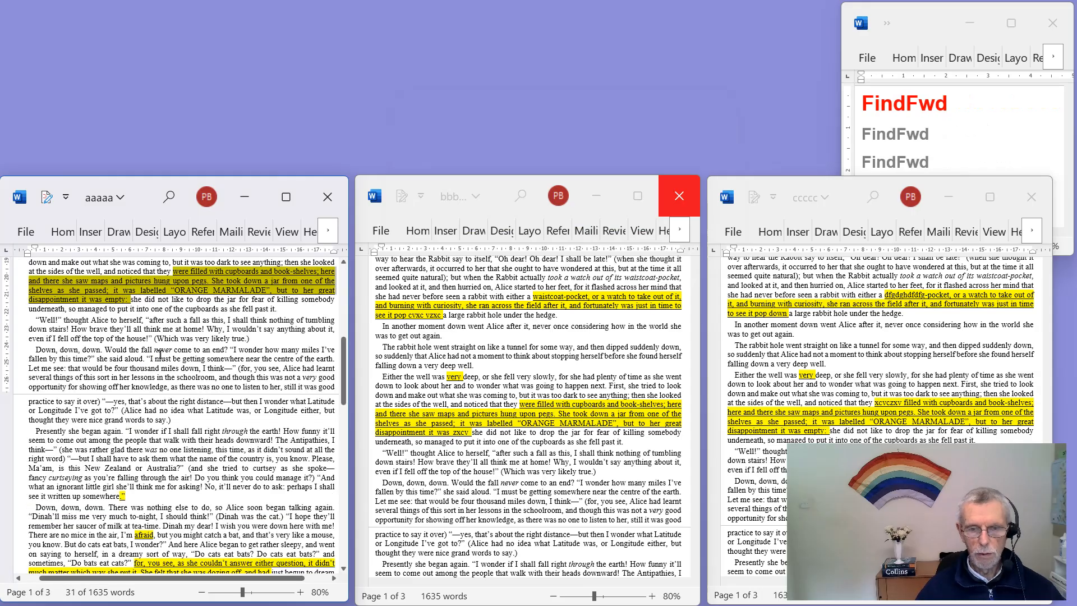
pyautogui.hotkey('ctrl', 'pageup')
pyautogui.hotkey('ctrl', 'pageup')
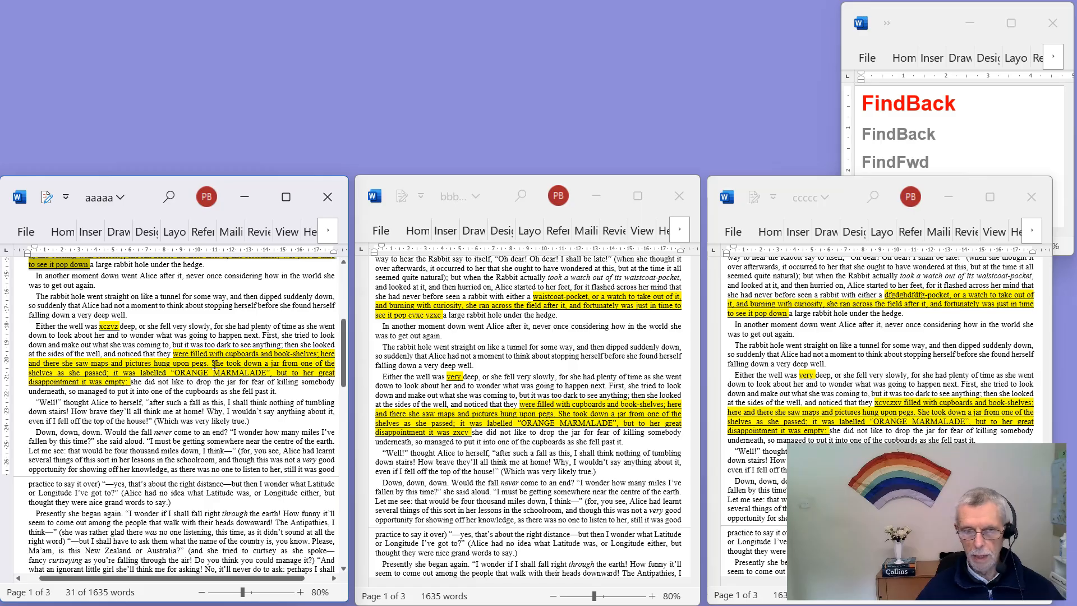
pyautogui.click(170, 345)
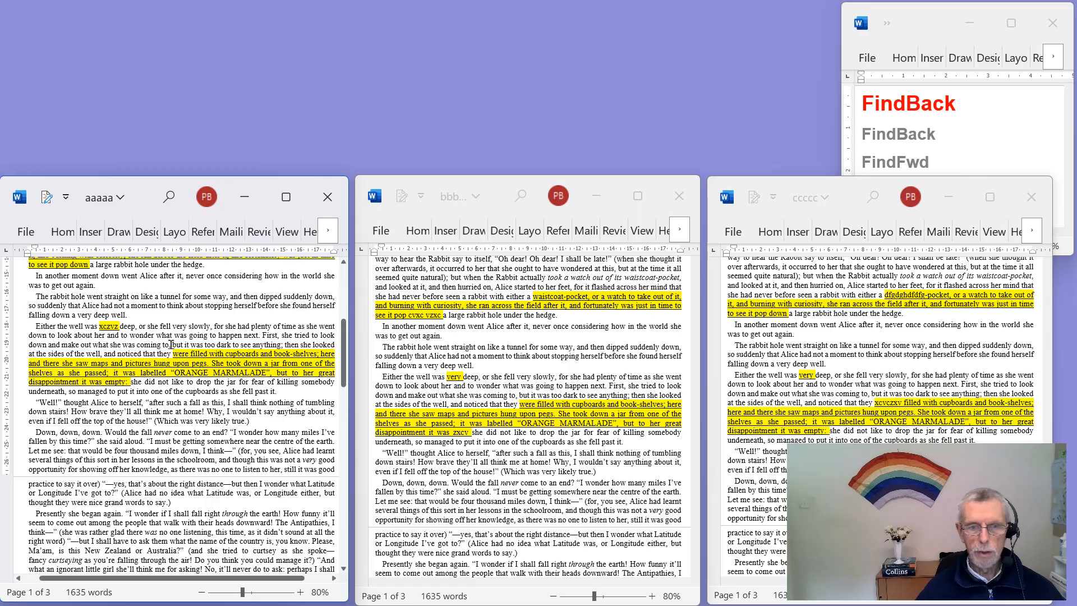
# - Maximize the ccccc document and examine its paragraph starting "There was nothing so very", marking the words up to "remarkable"
pyautogui.click(815, 280)
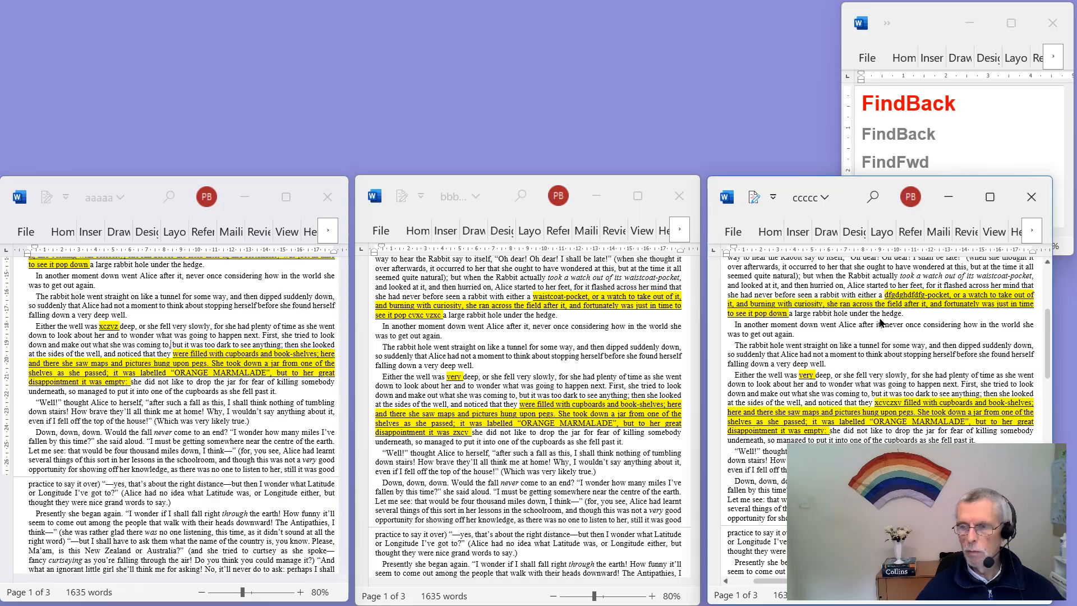
pyautogui.doubleClick(806, 198)
pyautogui.scroll(7, 548, 357)
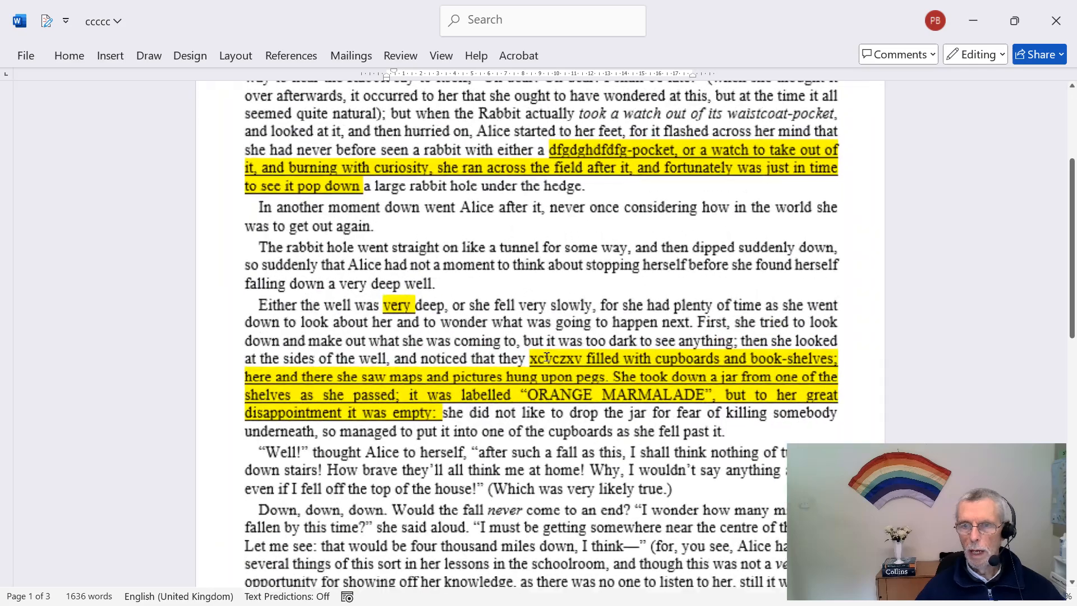
pyautogui.scroll(4, 547, 357)
pyautogui.moveTo(155, 301); pyautogui.dragTo(133, 463)
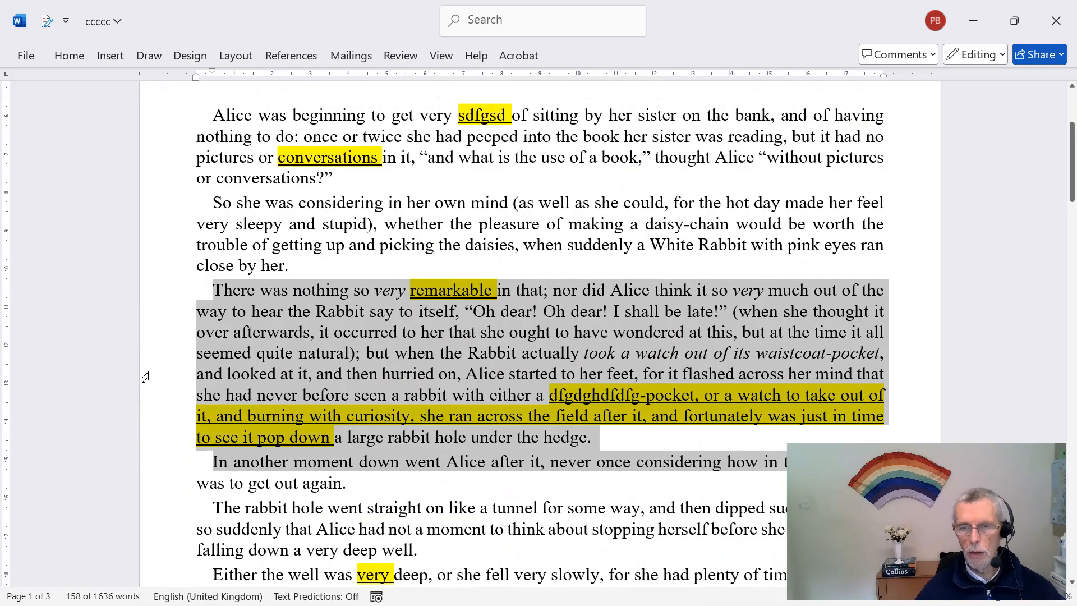
pyautogui.click(158, 353)
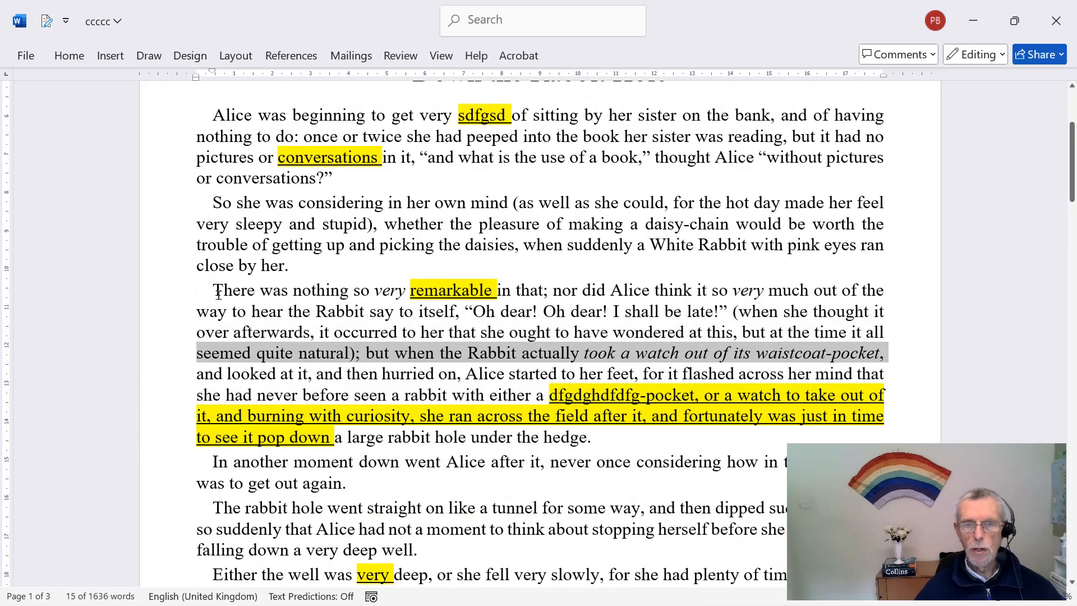
pyautogui.moveTo(214, 290); pyautogui.dragTo(493, 296)
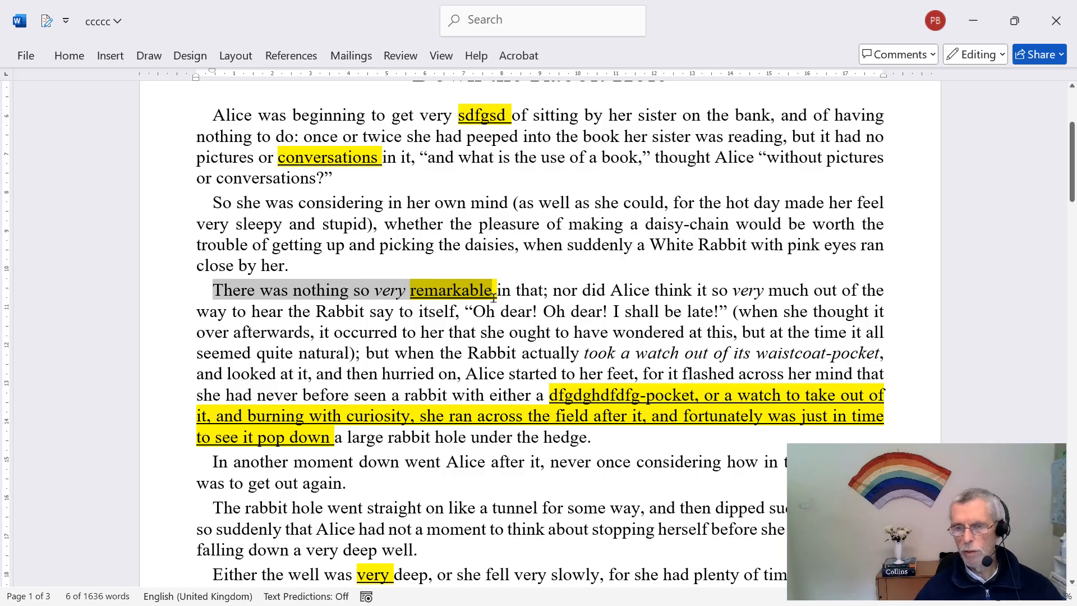
pyautogui.click(447, 293)
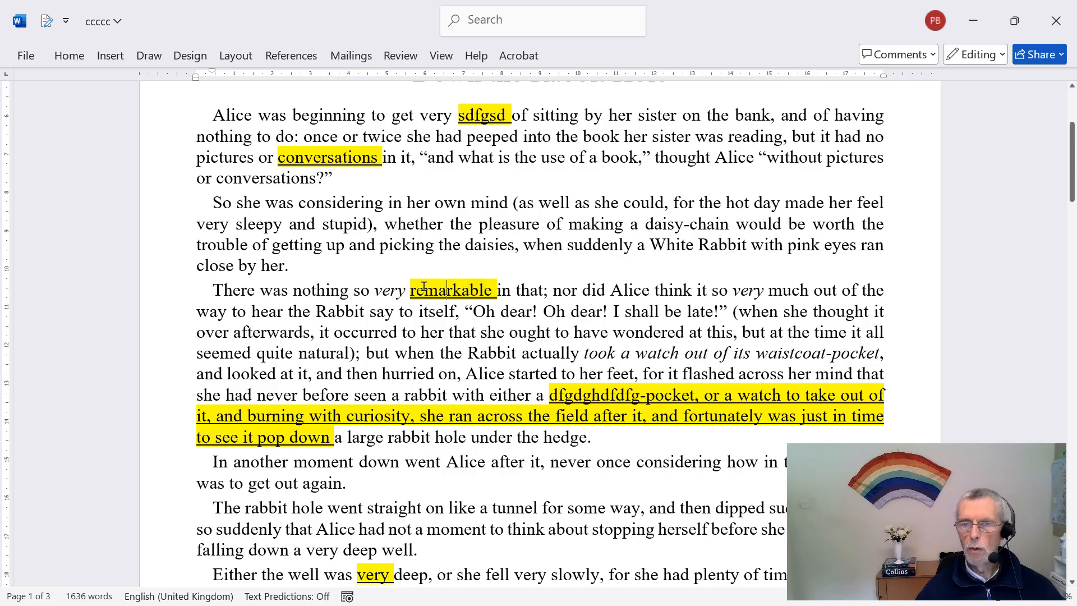
# - Examine the stretch from "remarkable" to the paragraph's end in ccccc, including the unmarked words "a large rabbit hole under the hedge"
pyautogui.moveTo(409, 290); pyautogui.dragTo(593, 446)
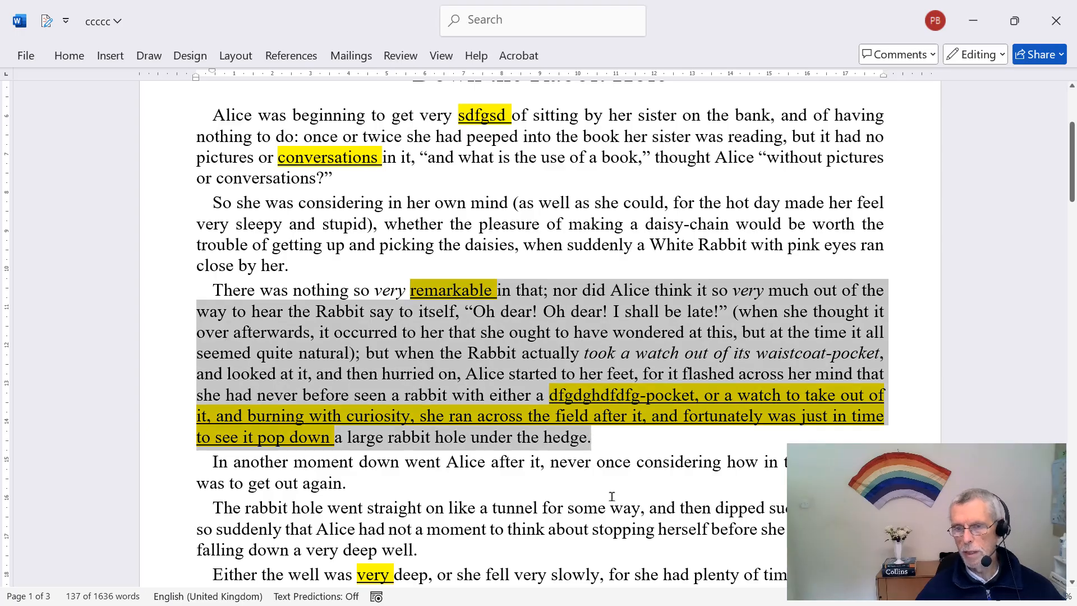
pyautogui.click(563, 440)
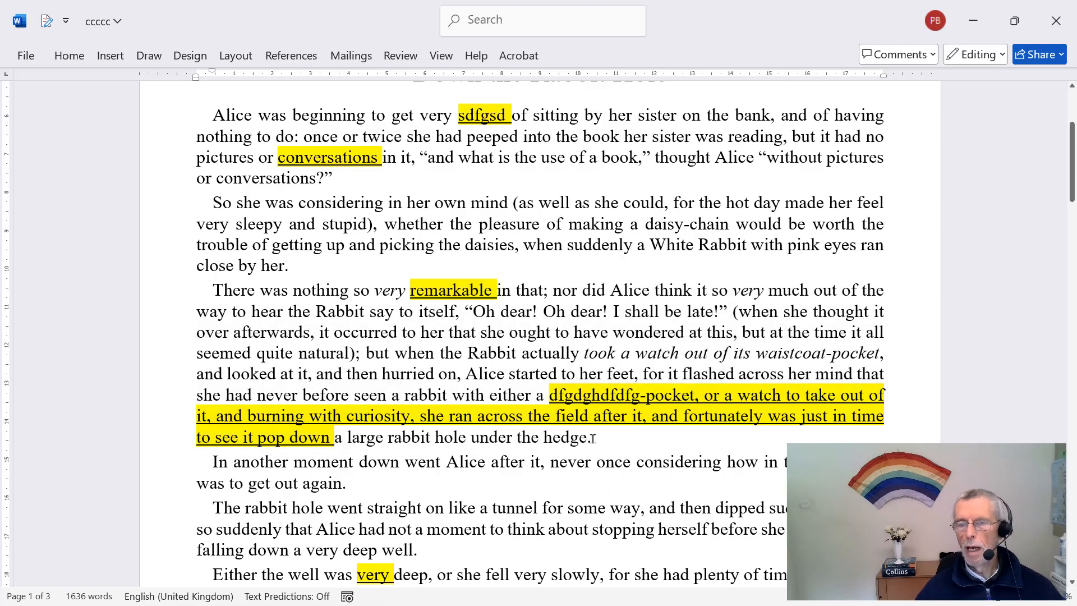
pyautogui.moveTo(593, 439); pyautogui.dragTo(336, 442)
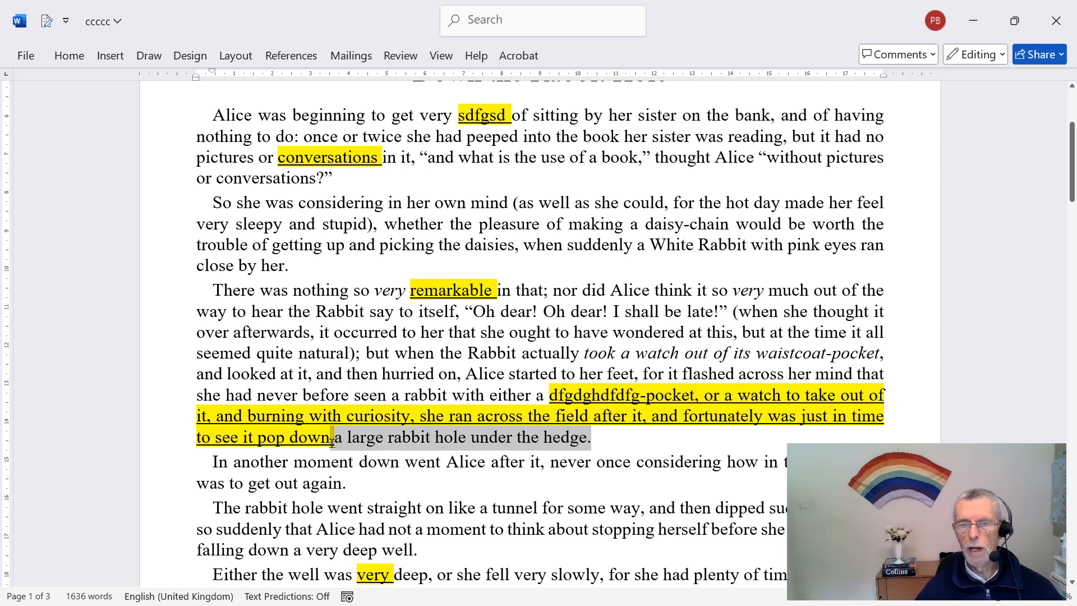
pyautogui.click(310, 438)
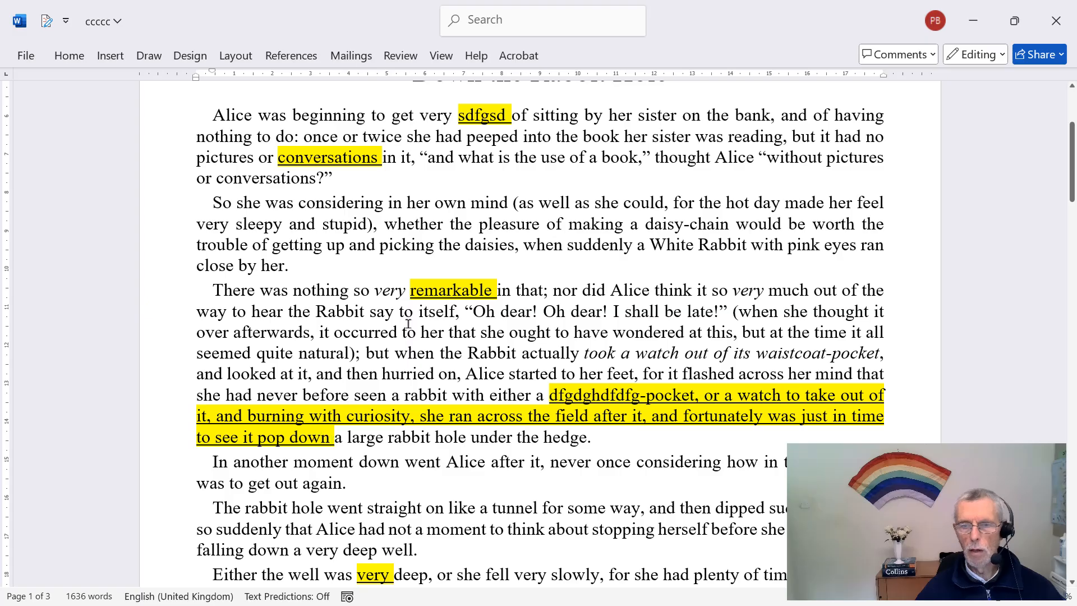
pyautogui.moveTo(413, 290)
pyautogui.mouseDown()
pyautogui.moveTo(359, 375)
pyautogui.moveTo(342, 438)
pyautogui.moveTo(329, 438)
pyautogui.mouseUp()
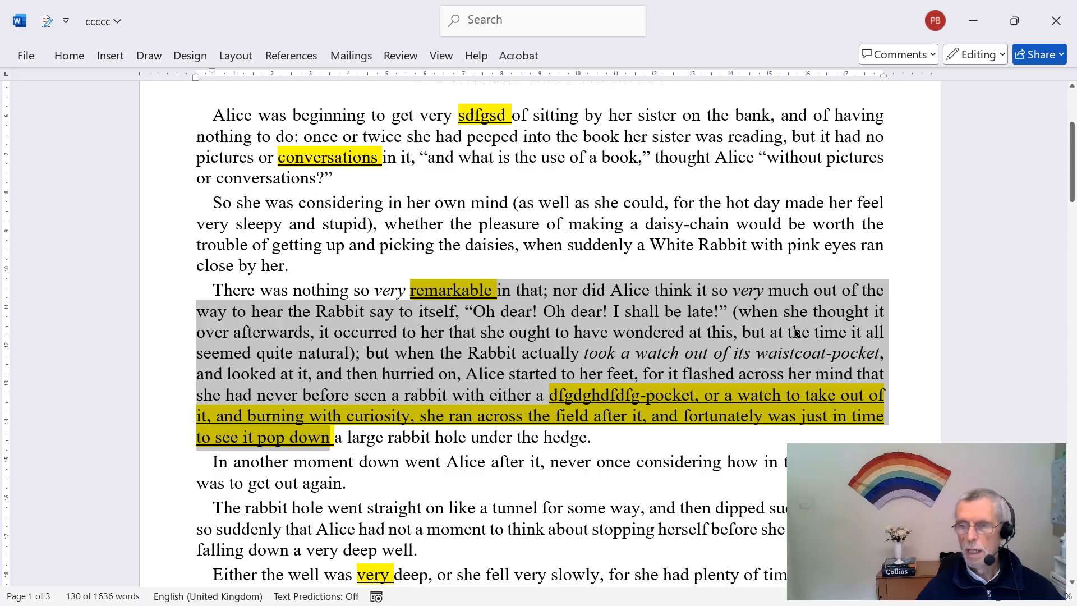
pyautogui.click(472, 292)
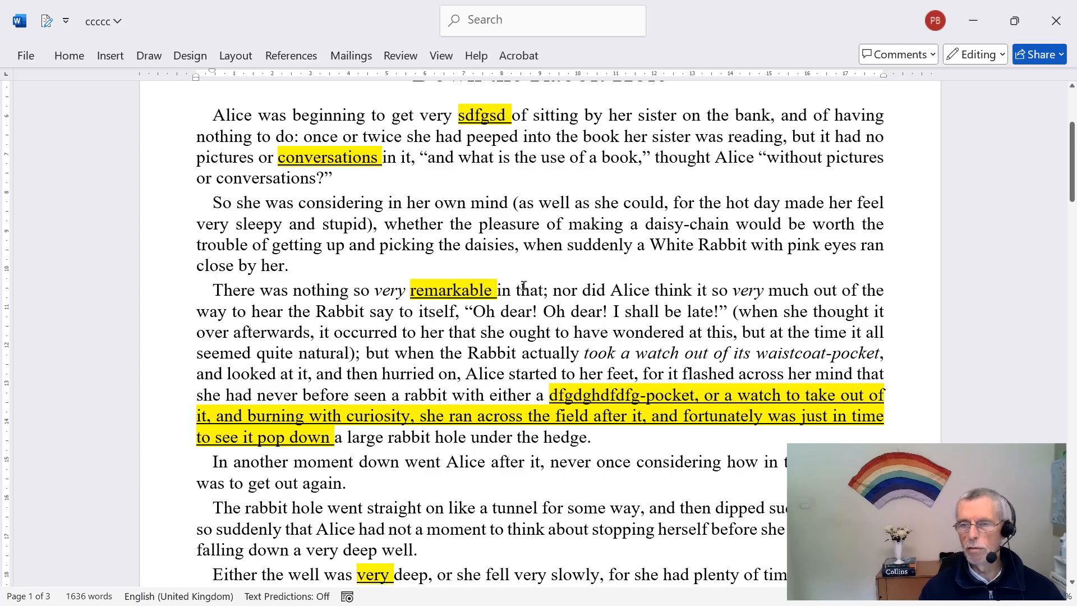
# - Examine the marked word "remarkable" and the passage from "dfgdghdfdfg-pocket" to "pop down" in ccccc, and restore the window to its smaller size
pyautogui.doubleClick(503, 290)
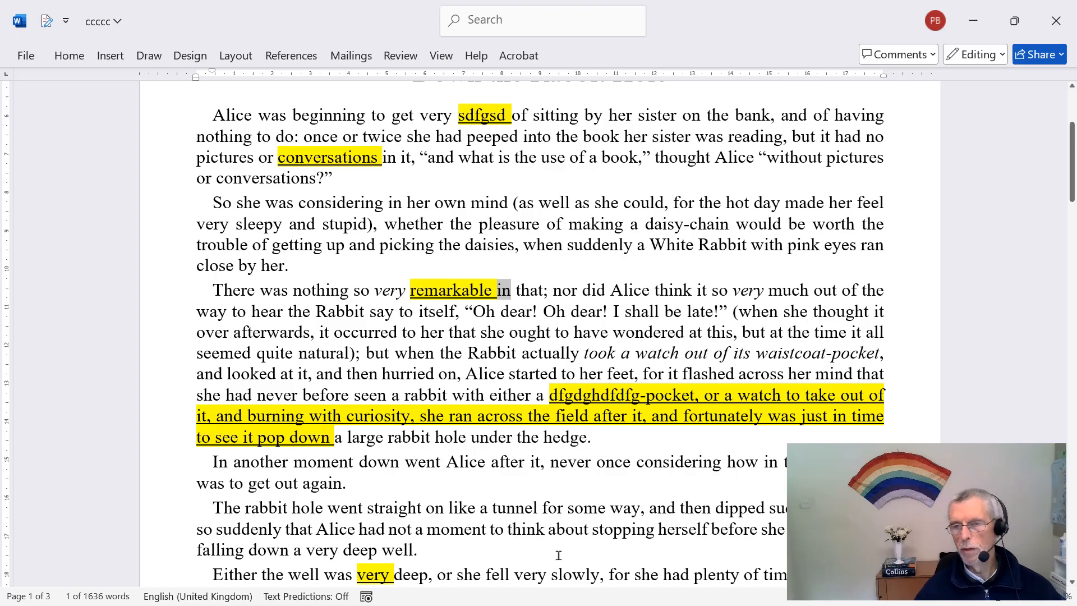
pyautogui.click(539, 291)
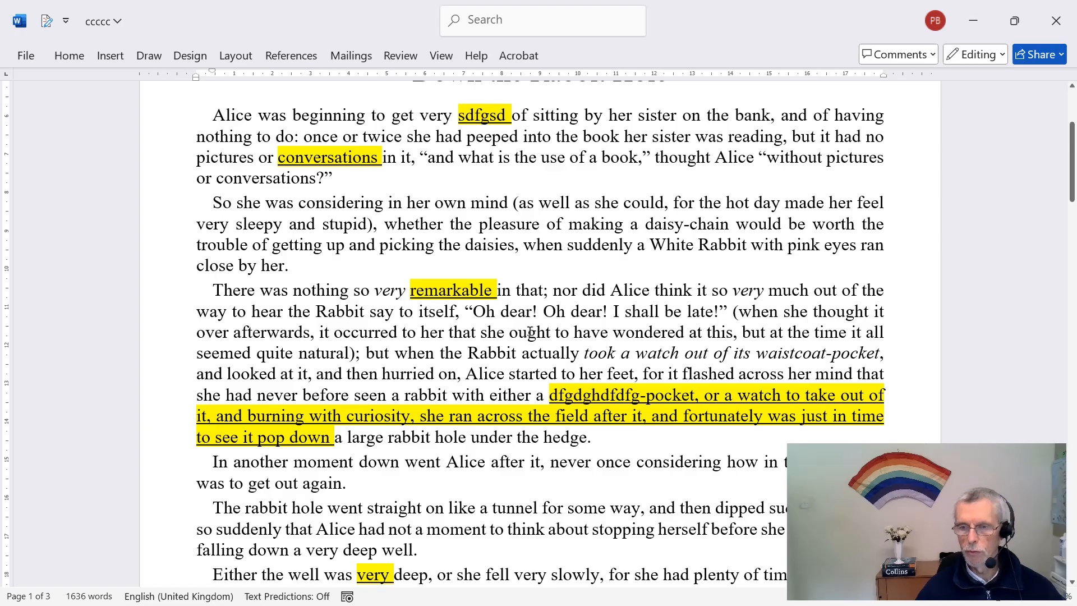
pyautogui.doubleClick(558, 396)
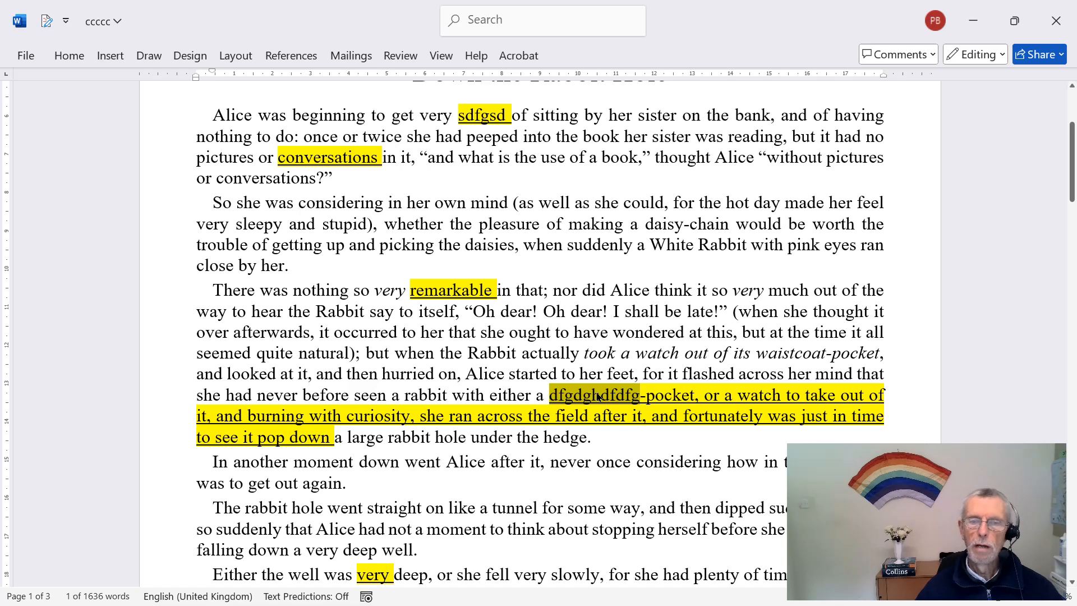
pyautogui.click(584, 349)
pyautogui.scroll(-3, 517, 325)
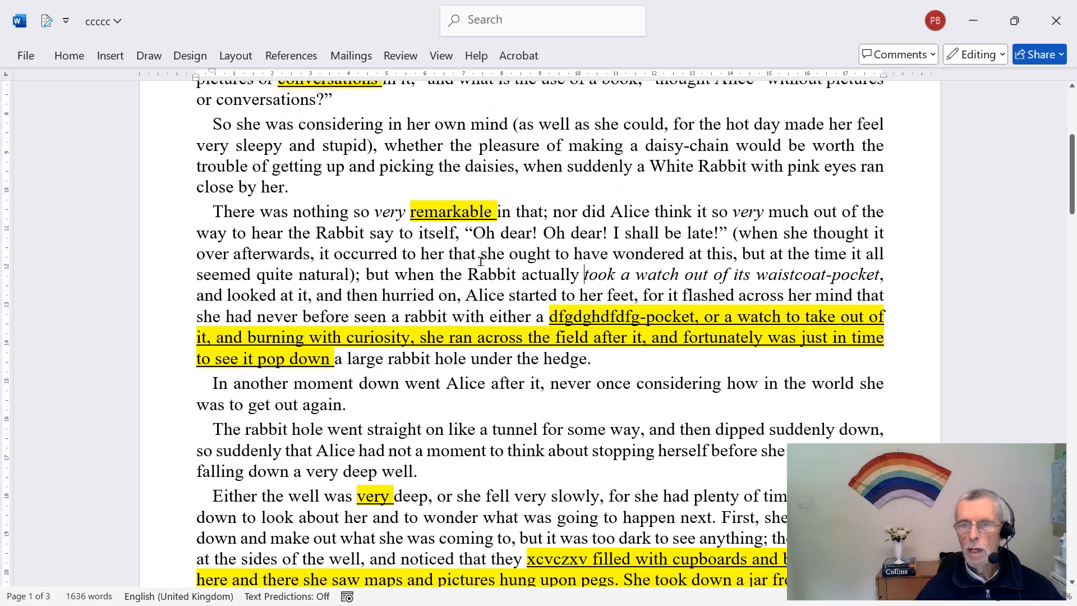
pyautogui.doubleClick(458, 213)
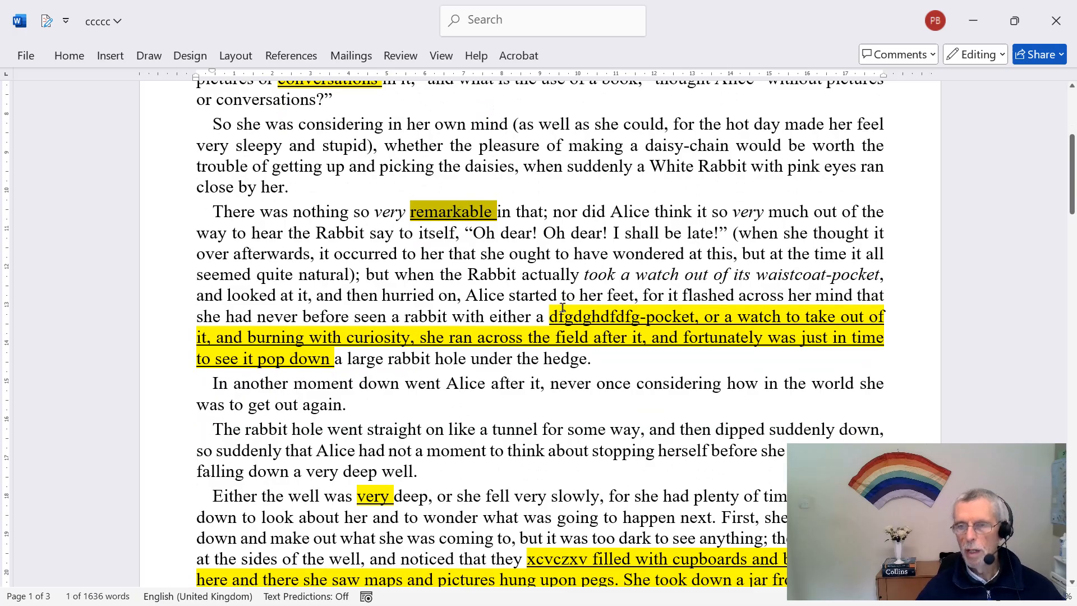
pyautogui.moveTo(549, 316); pyautogui.dragTo(335, 359)
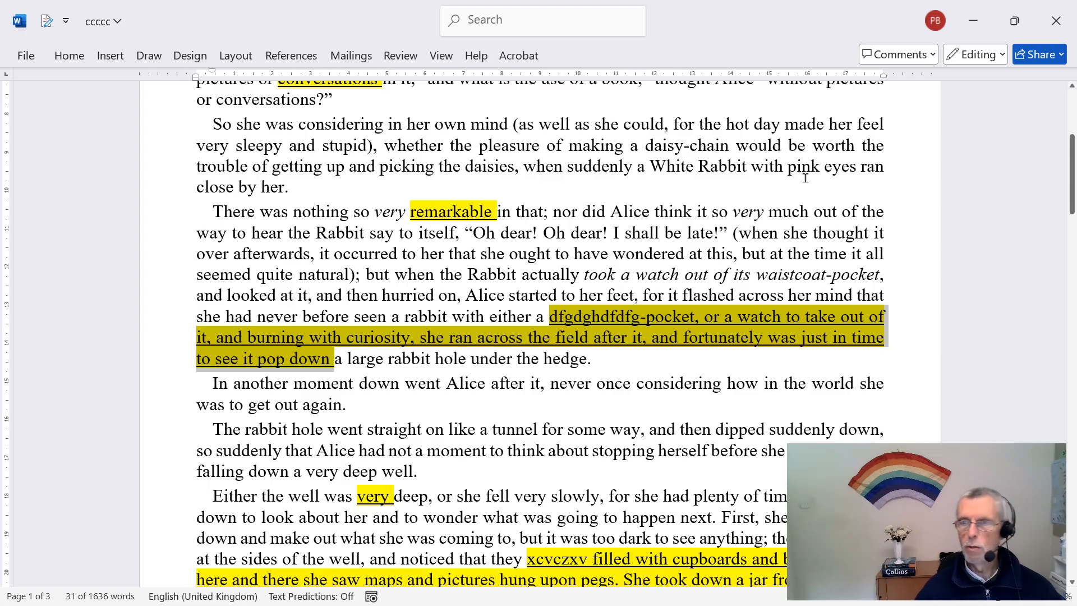
pyautogui.doubleClick(809, 23)
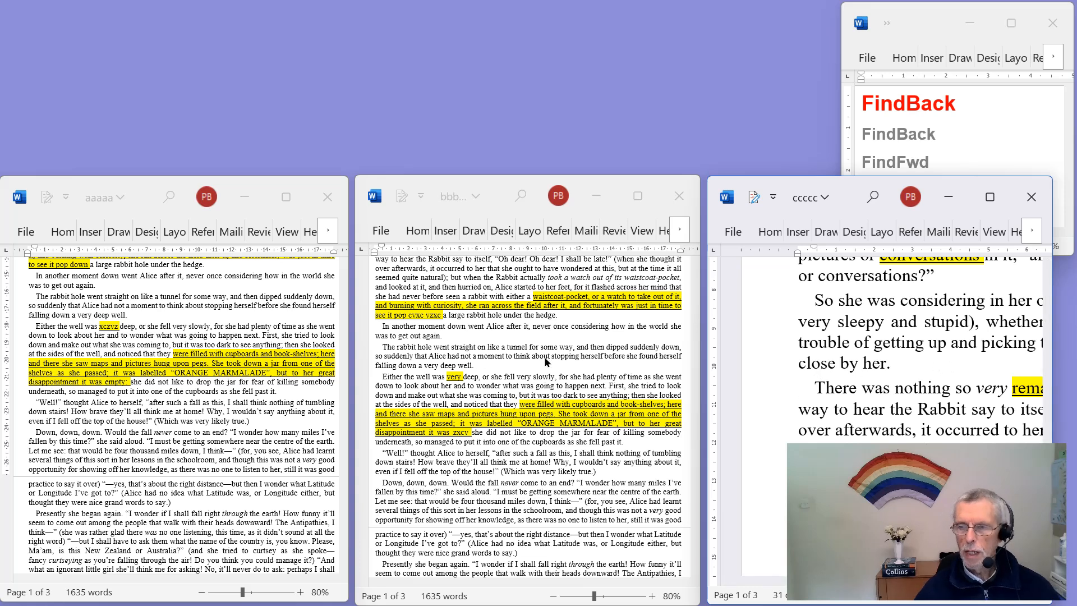
# - In bbb…, insert an empty paragraph after "was to get out again." and a paragraph "jfgohjdogfhdf g sf[ig hpoif ggi" after "as she fell past it."
pyautogui.click(446, 336)
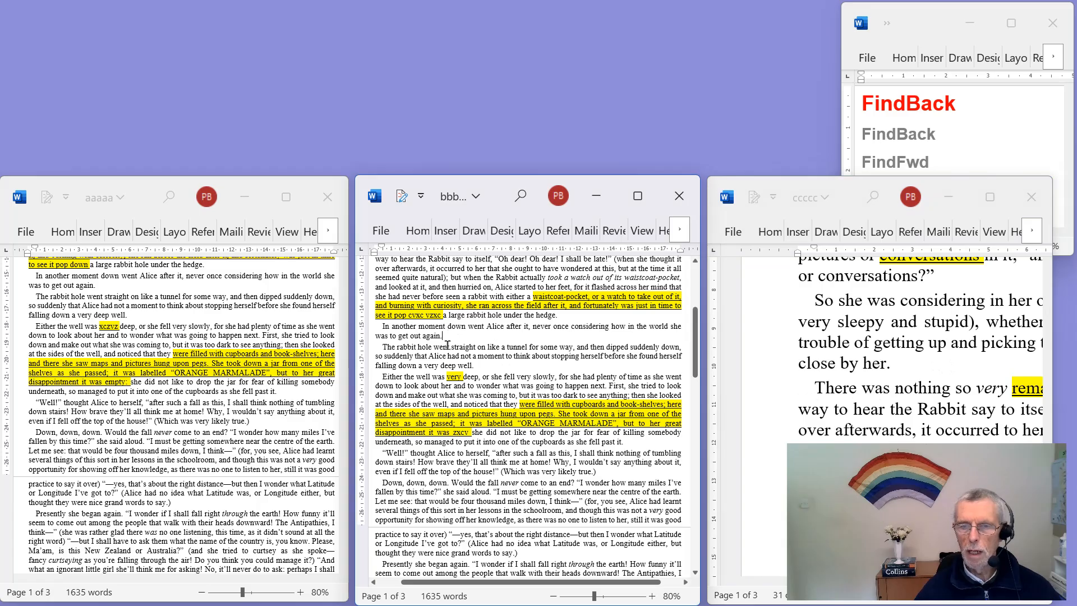
pyautogui.press('Return')
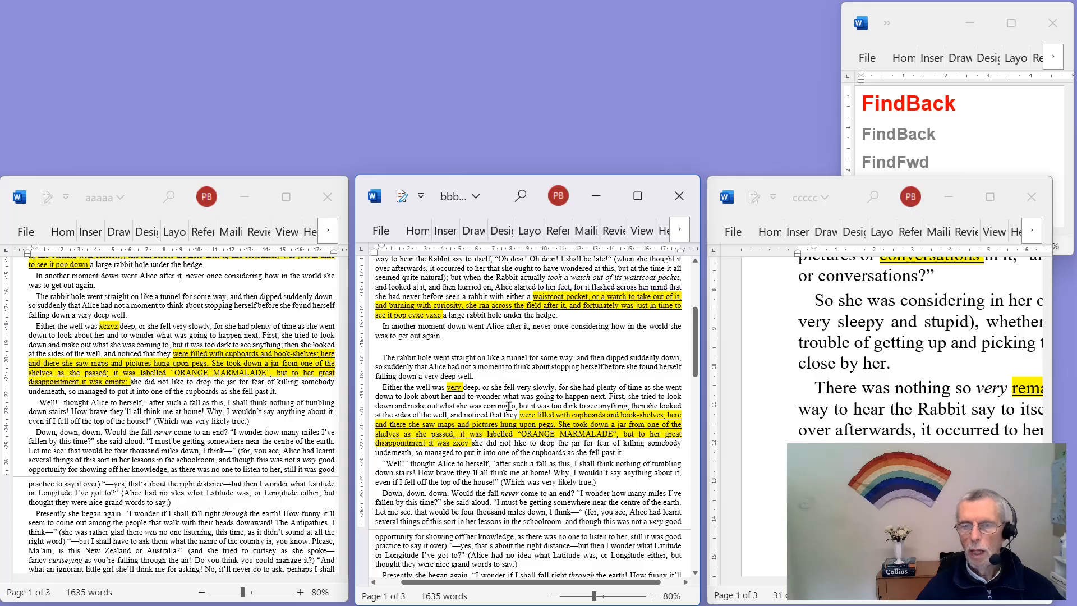
pyautogui.click(627, 452)
pyautogui.press('Return')
pyautogui.write('jfgohj')
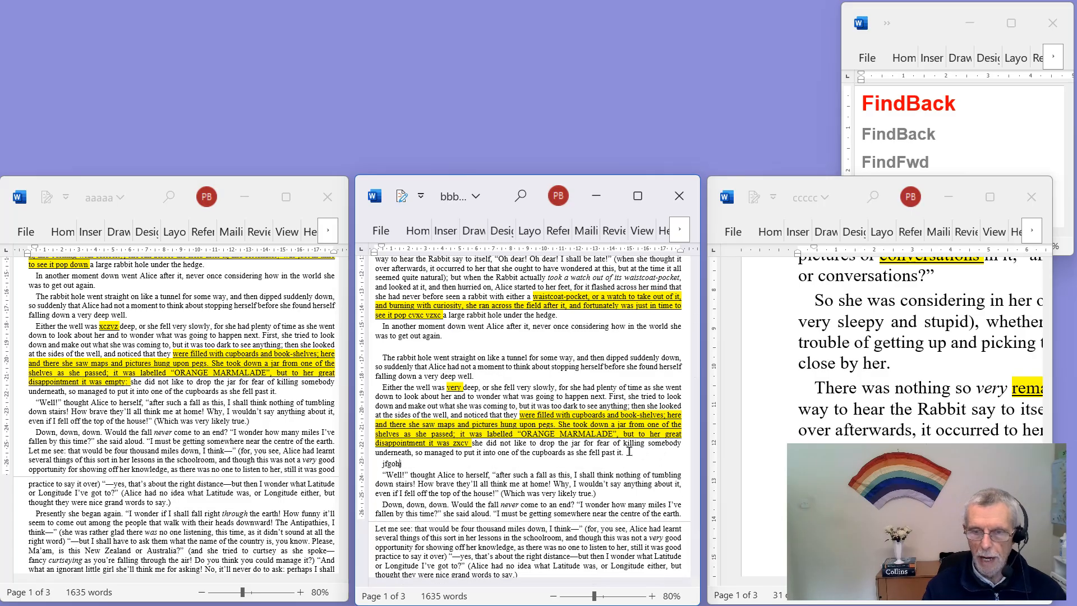
pyautogui.write('dogfhdf g sf[ig hpoif ggi')
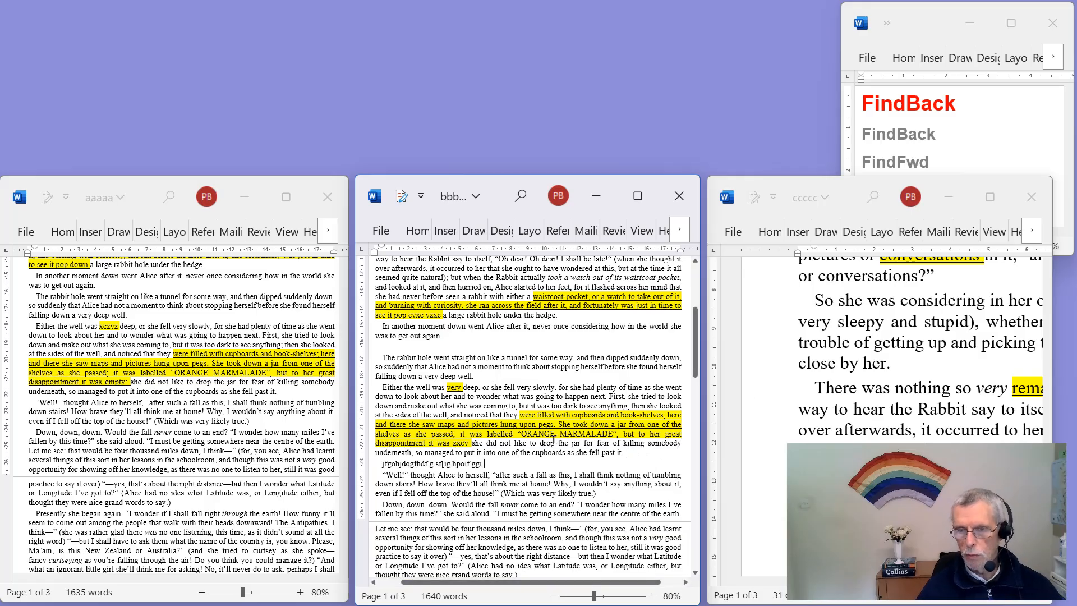
pyautogui.scroll(1, 553, 440)
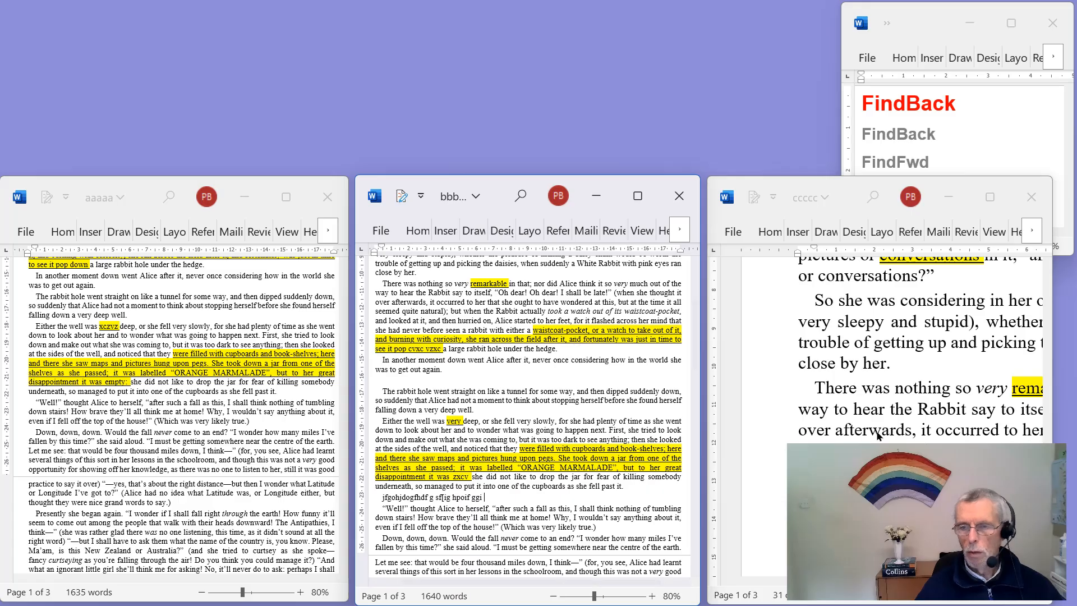
# - Run the HighlightedUnderlinesRemove macro in ccccc and accept removing the highlight and underline from the whole file
pyautogui.click(856, 346)
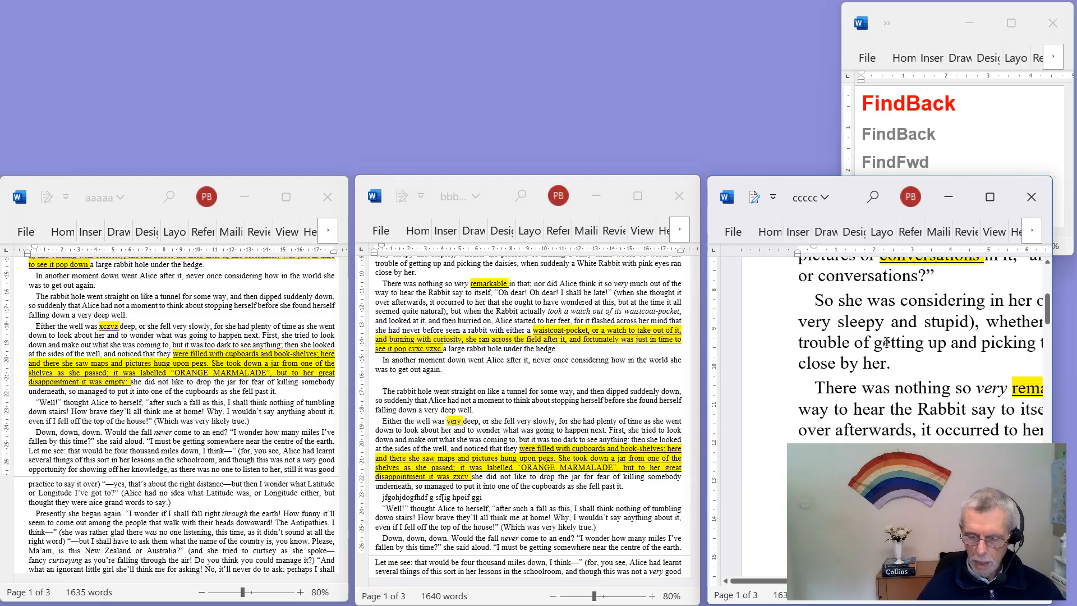
pyautogui.hotkey('ctrl', 'alt', 'h')
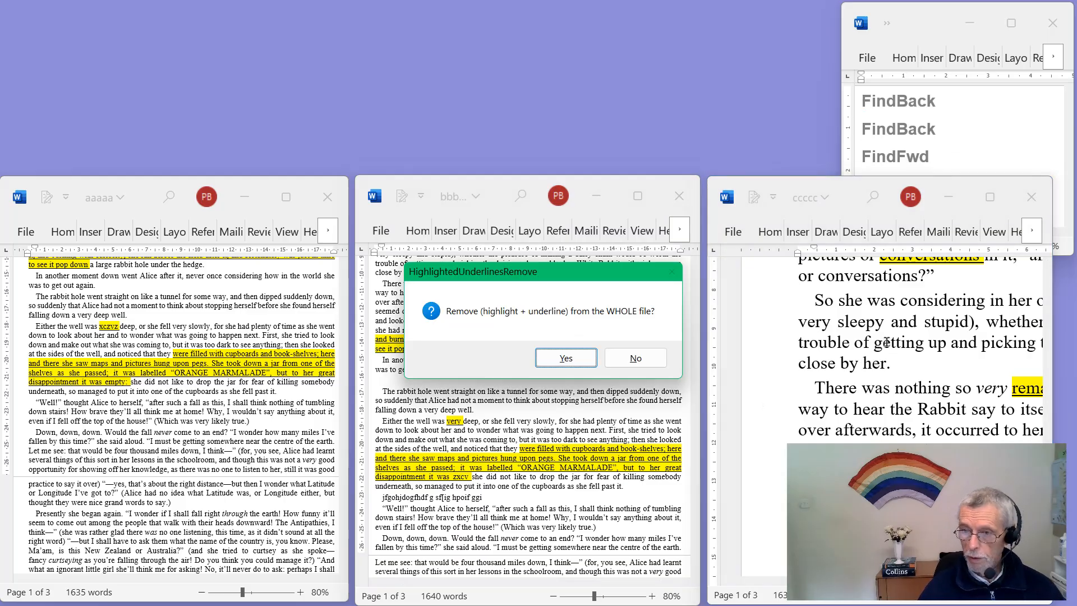
pyautogui.click(565, 358)
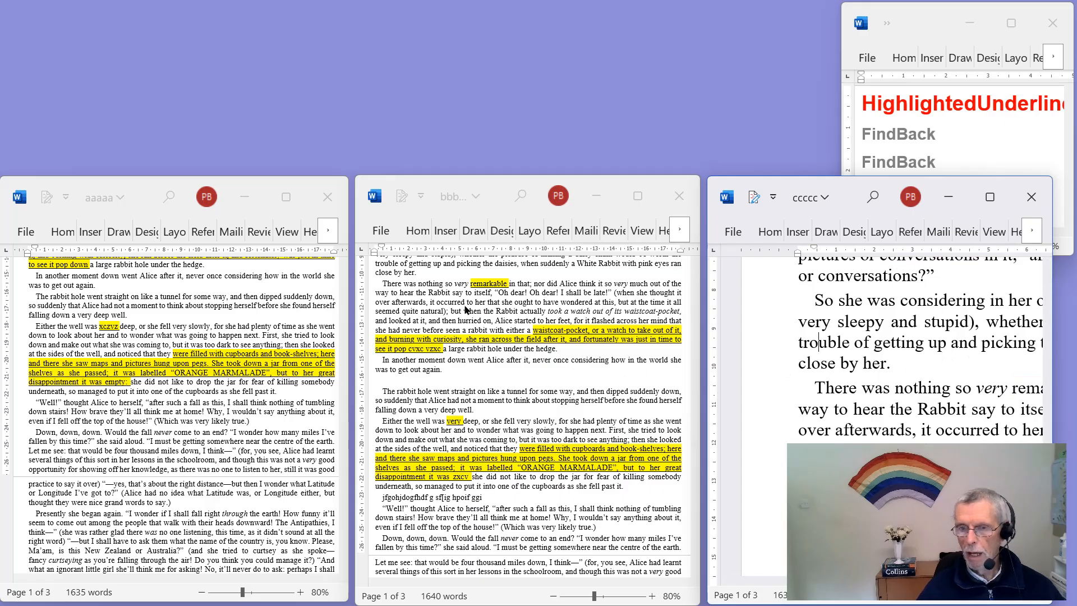
# - Remove the highlighted underlines in bbb… only from the passage running from "seemed quite natural" to "underneath, so", using the HighlightedUnderlinesRemove macro
pyautogui.click(389, 449)
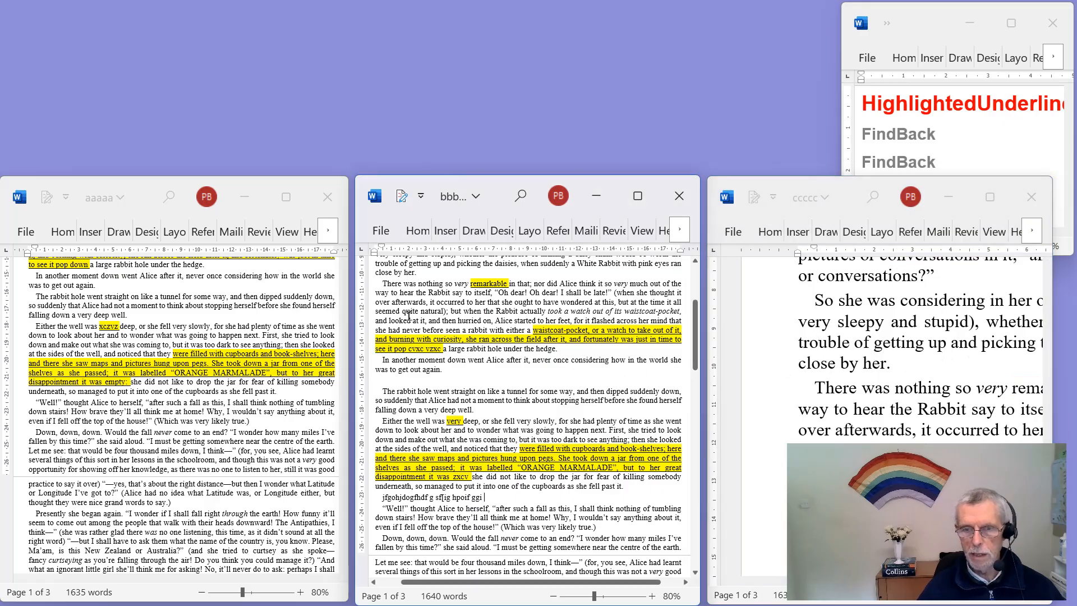
pyautogui.moveTo(390, 322); pyautogui.dragTo(427, 493)
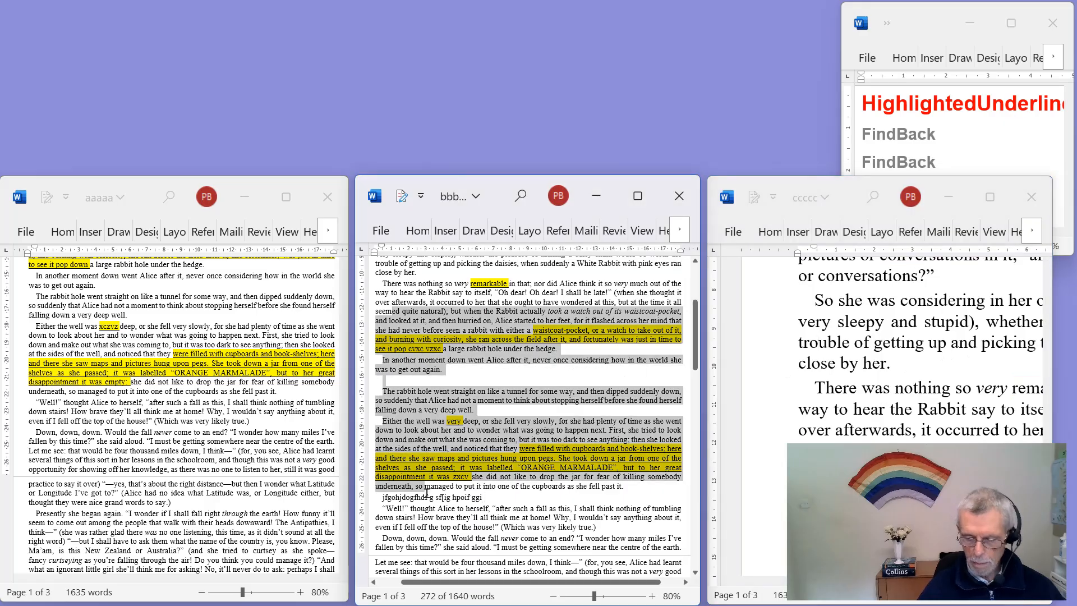
pyautogui.hotkey('ctrl', 'alt', 'u')
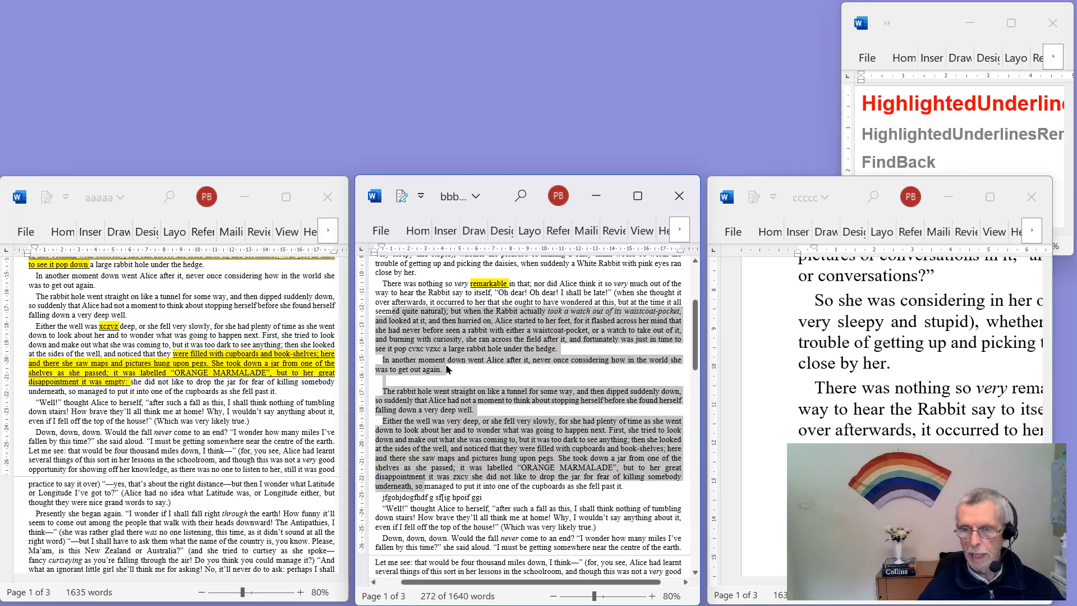
# - Run the CompareThreeDocs macro on aaaaa, bbb… and ccccc from the very beginning of each document, starting from aaaaa
pyautogui.click(467, 352)
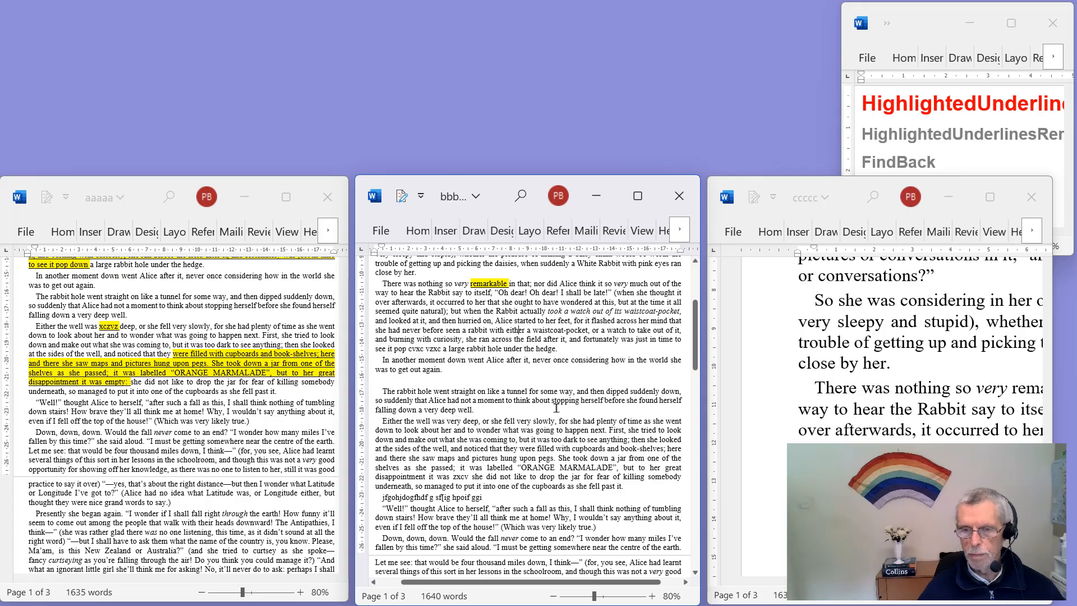
pyautogui.click(140, 348)
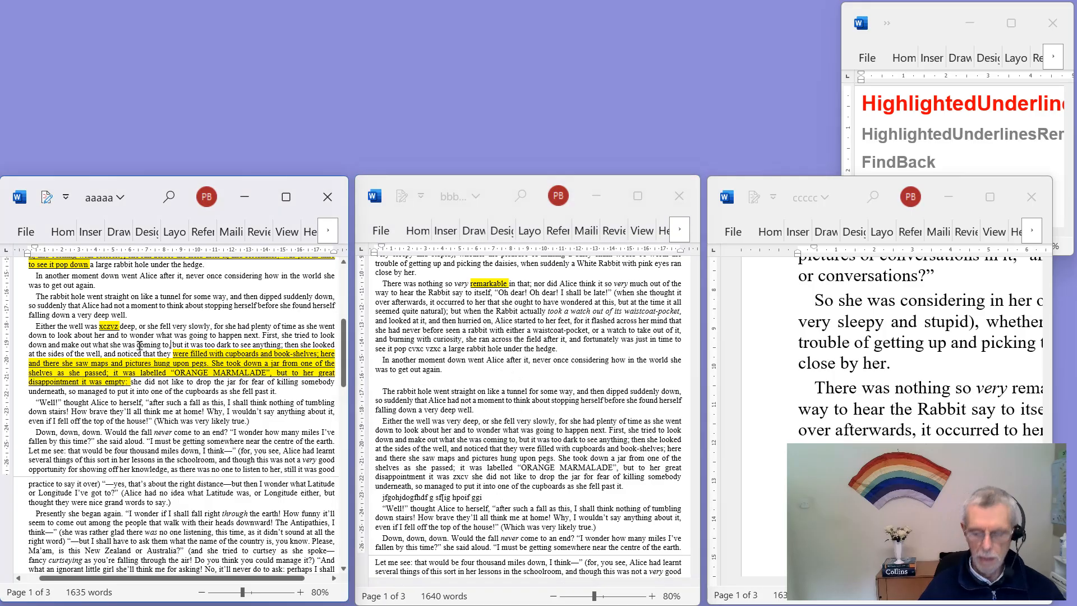
pyautogui.hotkey('ctrl', 'Home')
pyautogui.click(465, 381)
pyautogui.hotkey('ctrl', 'Home')
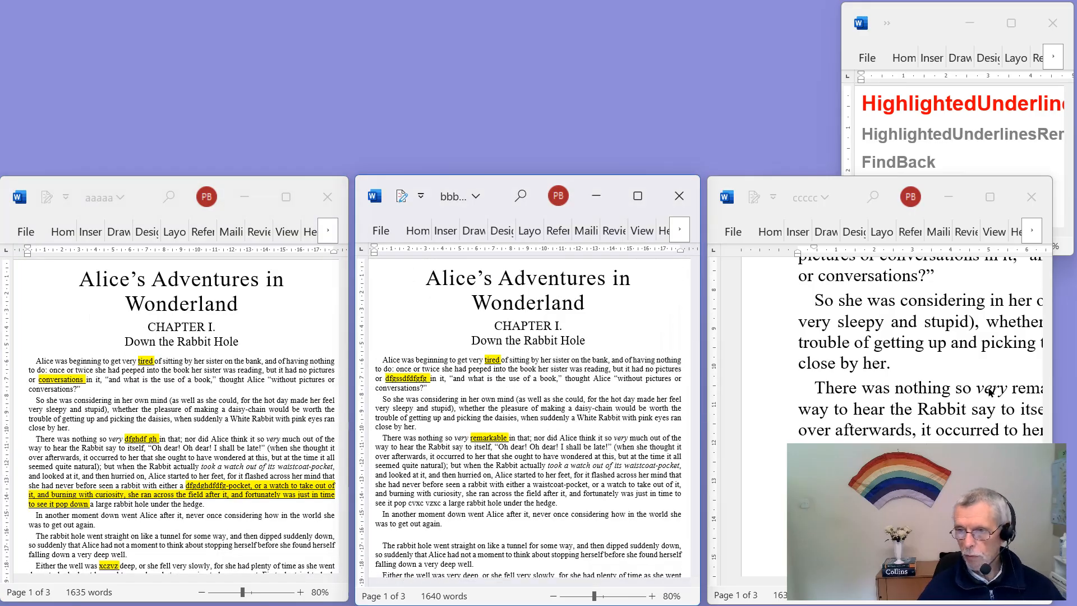
pyautogui.click(818, 342)
pyautogui.hotkey('ctrl', 'Home')
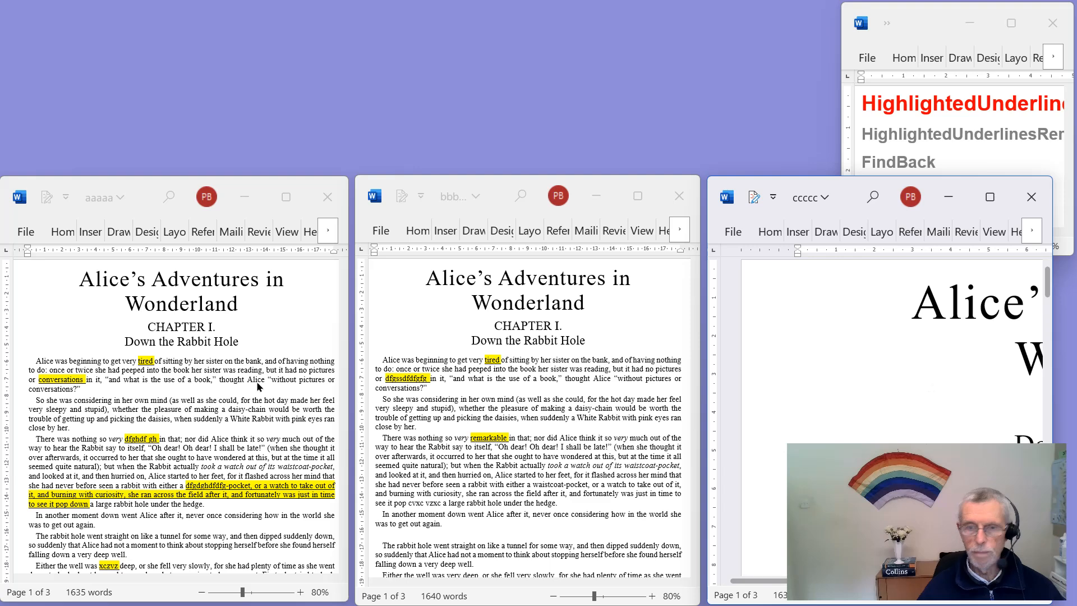
pyautogui.click(164, 288)
pyautogui.hotkey('ctrl', 'Home')
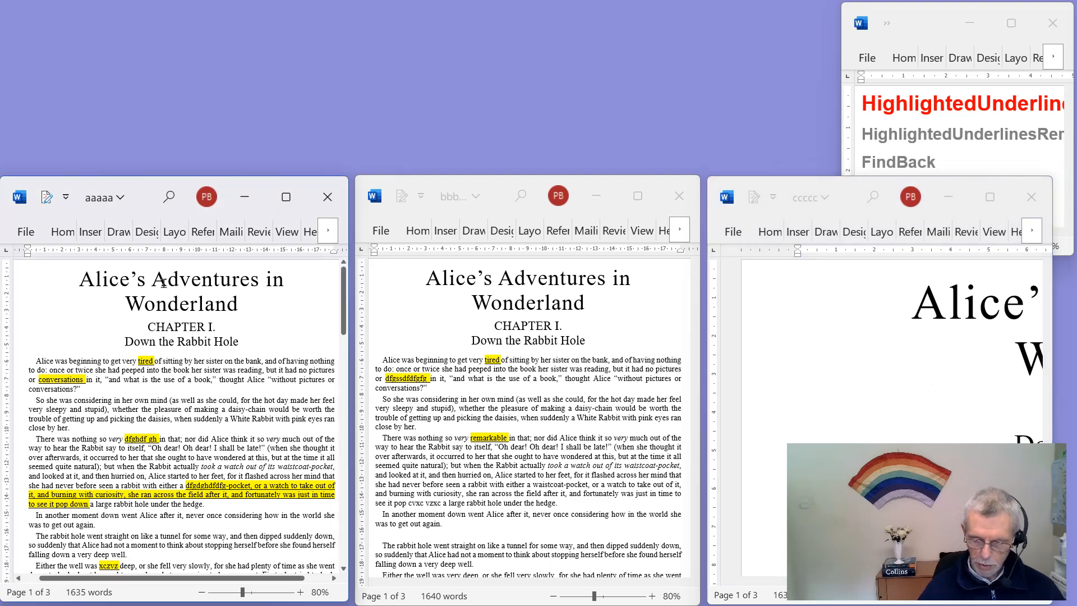
pyautogui.hotkey('ctrl', 'alt', 'c')
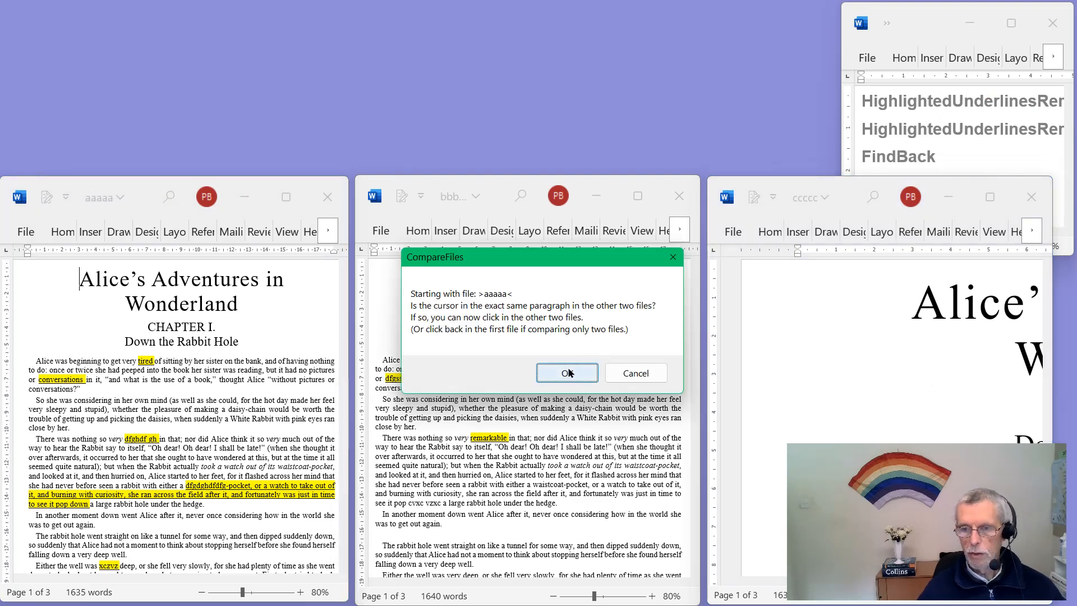
pyautogui.click(567, 373)
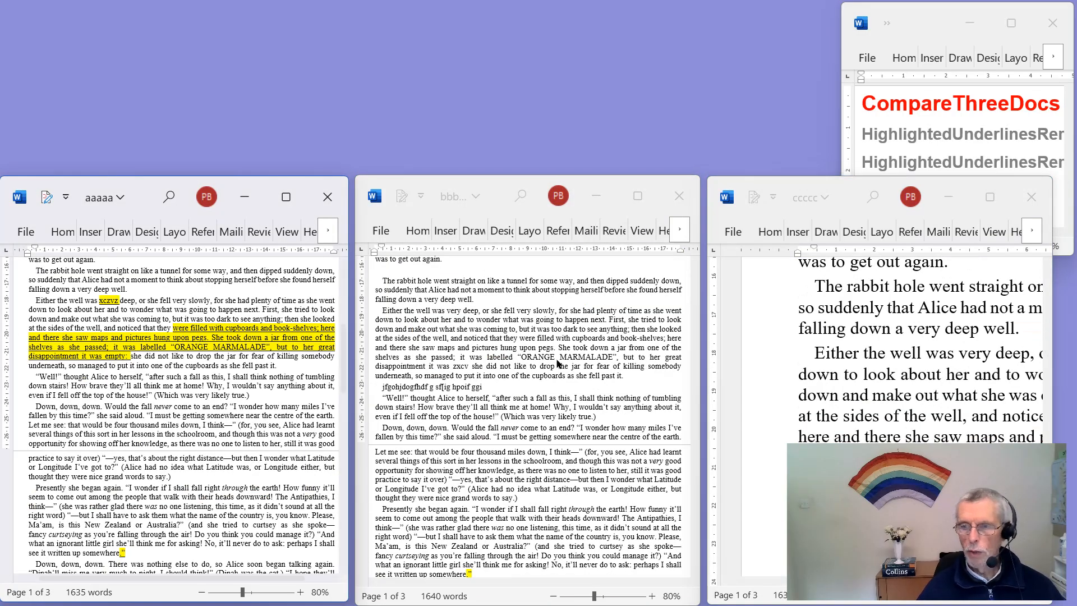
# - Realign all three documents at the paragraph "The rabbit hole went straight on" and run CompareThreeDocs again, starting from ccccc
pyautogui.click(440, 283)
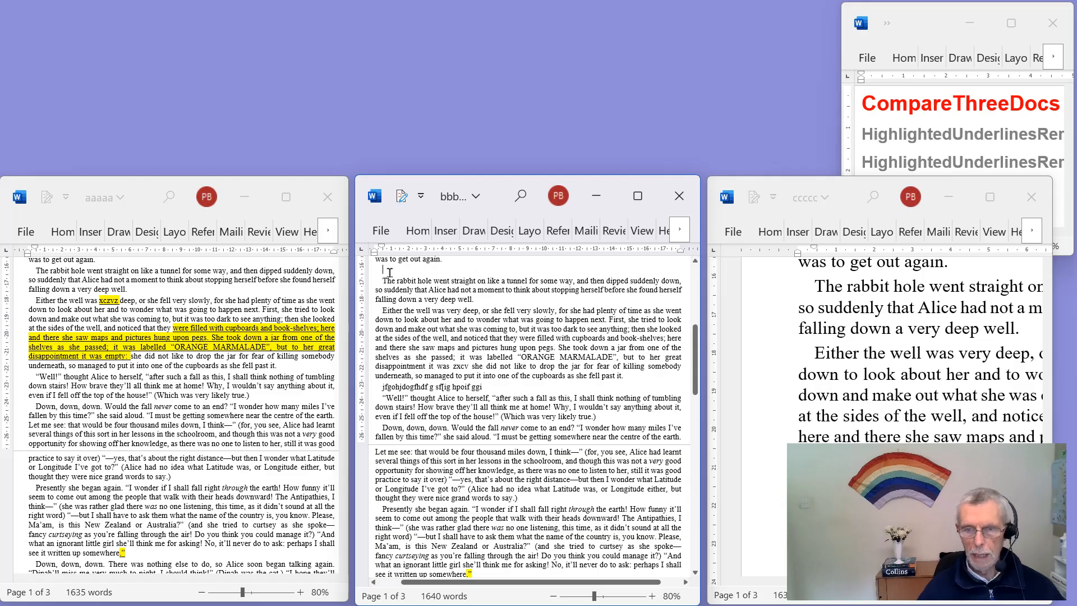
pyautogui.click(425, 282)
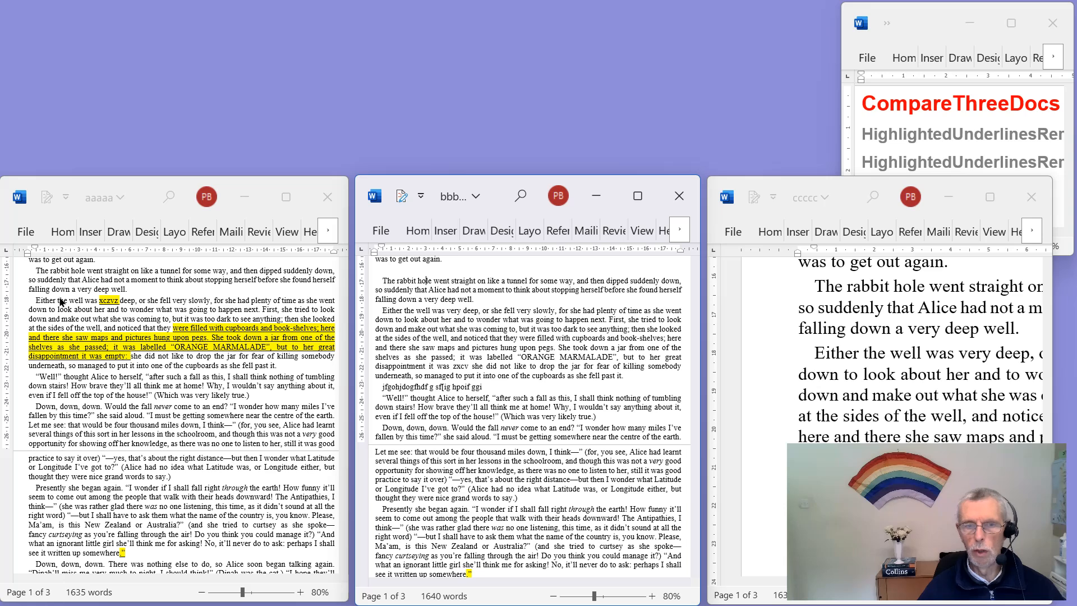
pyautogui.click(90, 287)
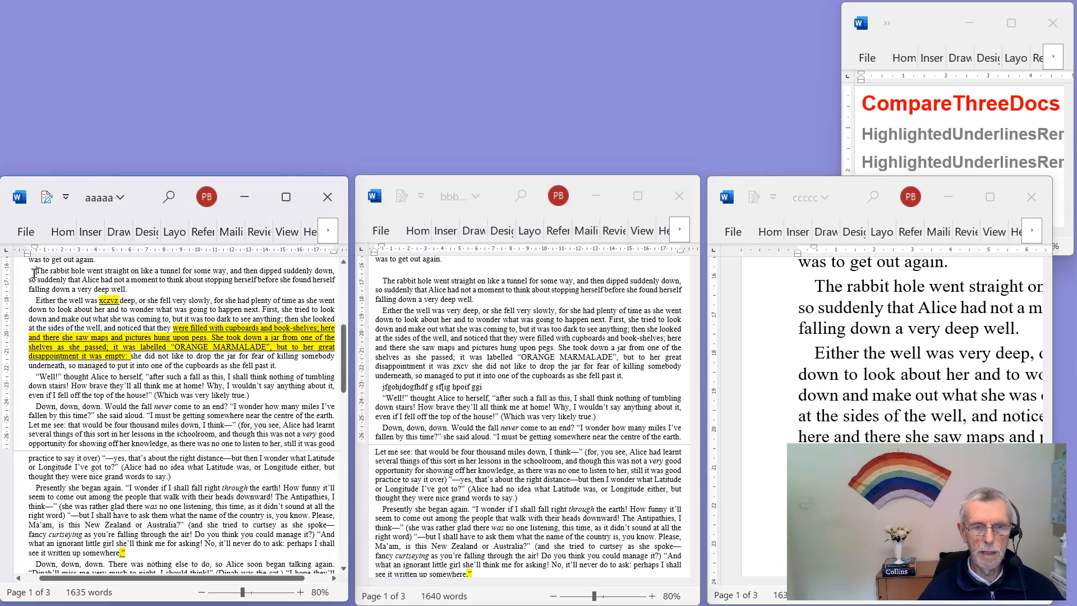
pyautogui.click(845, 294)
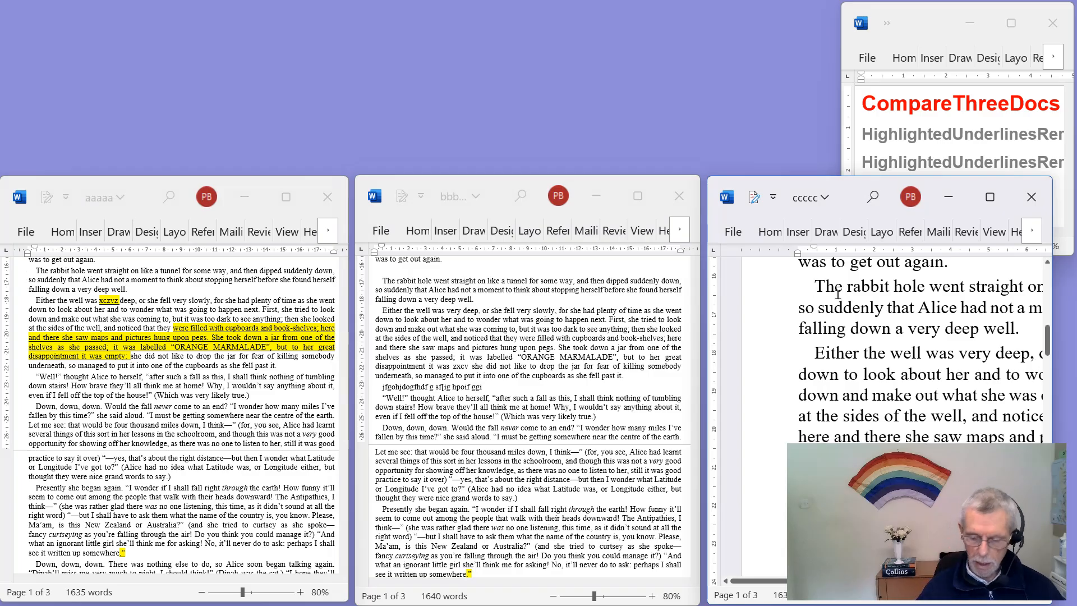
pyautogui.hotkey('ctrl', 'alt', 'c')
pyautogui.click(565, 371)
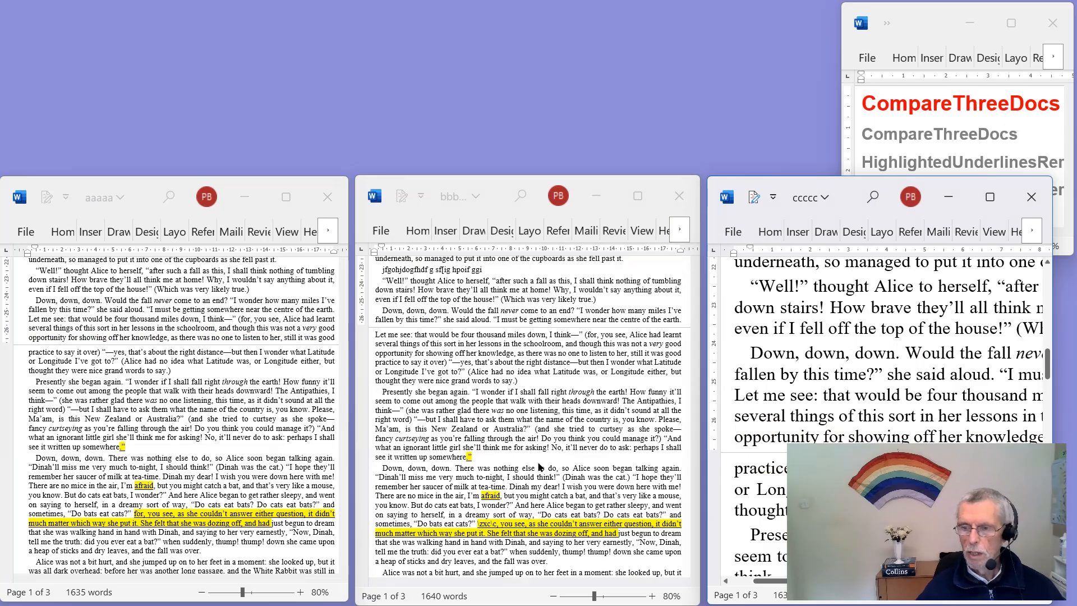
# - Resume CompareThreeDocs from bbb… at the "Well!" paragraph, past the inserted "jfgohjdogfhdf" line
pyautogui.scroll(1, 445, 305)
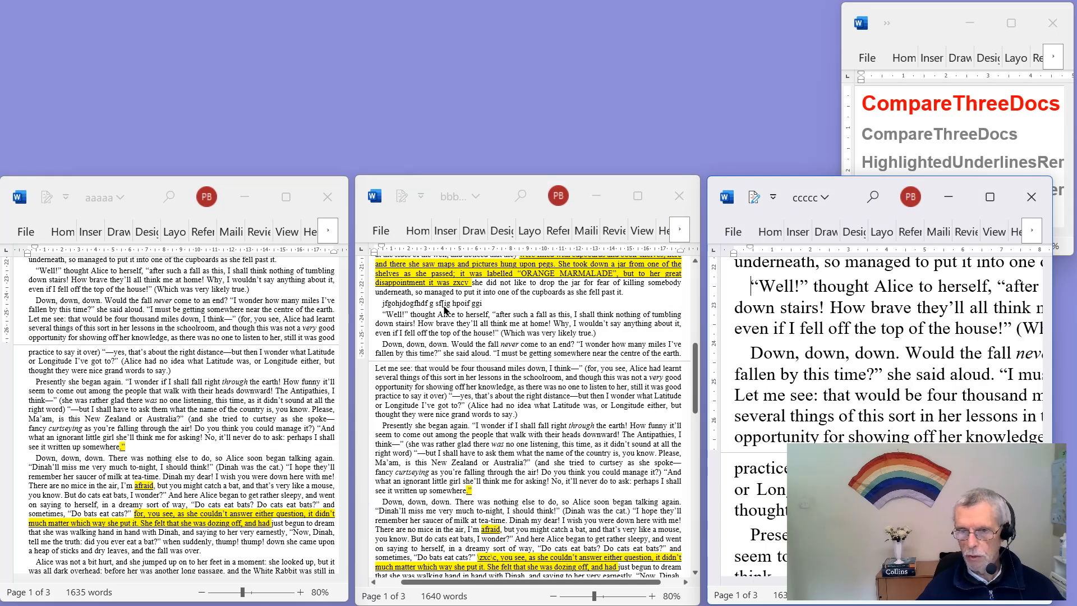
pyautogui.click(445, 306)
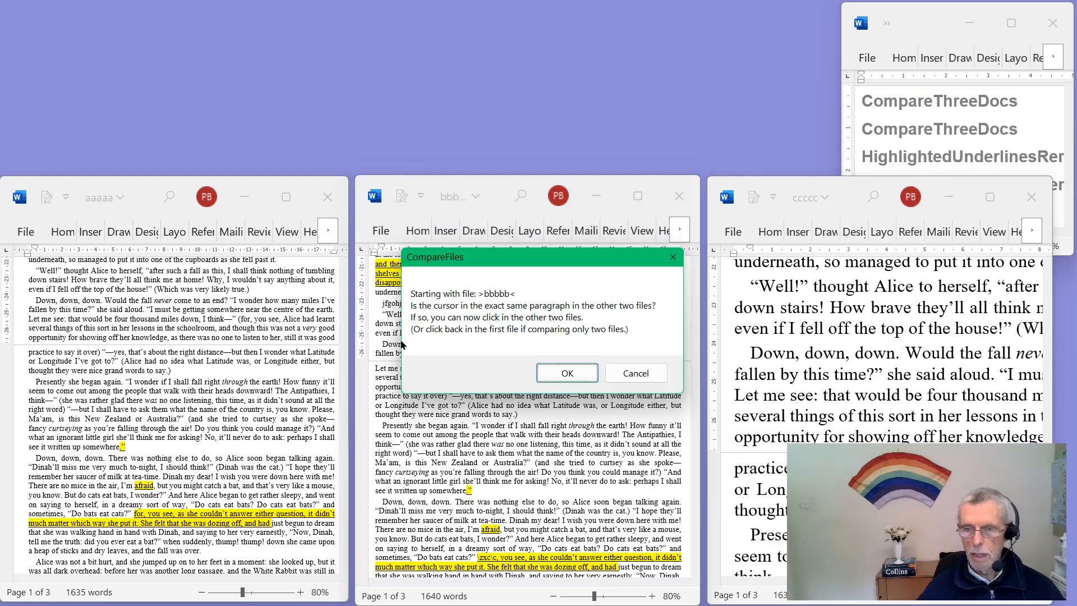
pyautogui.click(568, 375)
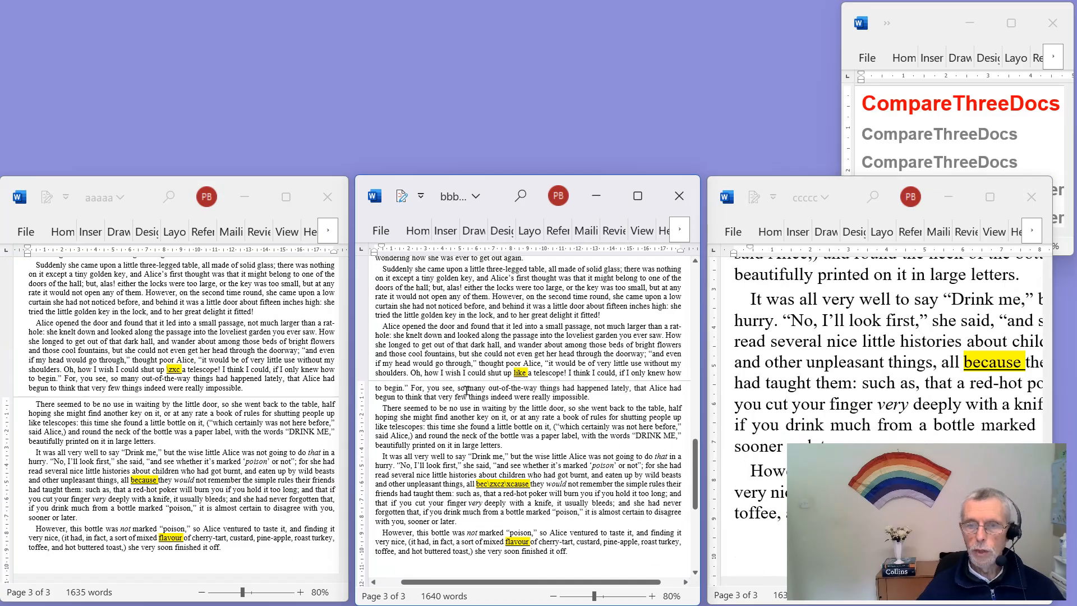
# - Remove the highlight and underline from the whole of bbb… and the whole of aaaaa with the HighlightedUnderlinesRemove macro
pyautogui.hotkey('ctrl', 'alt', 'u')
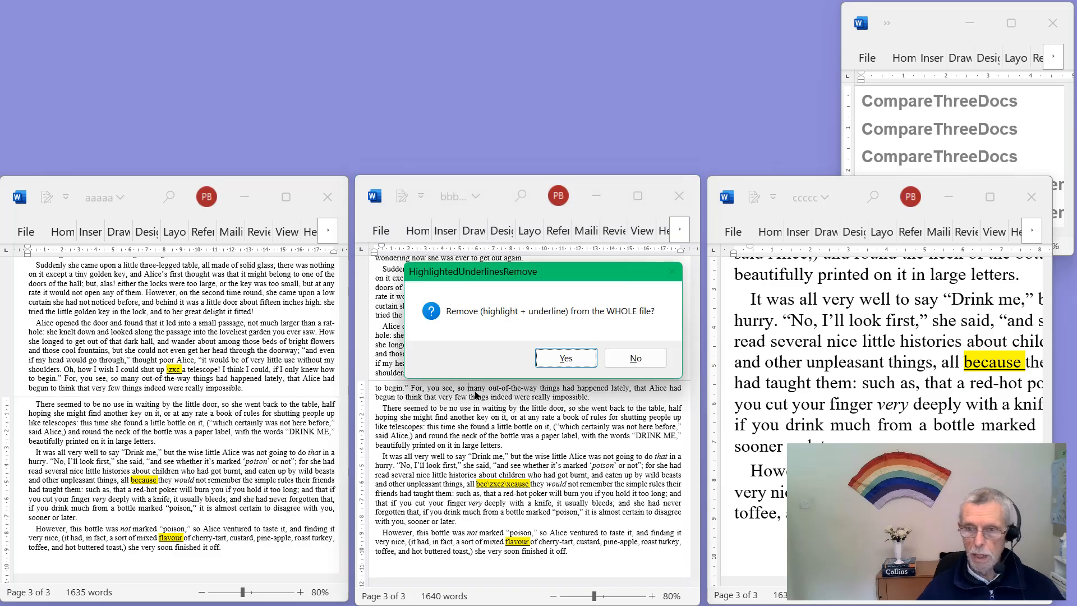
pyautogui.click(567, 358)
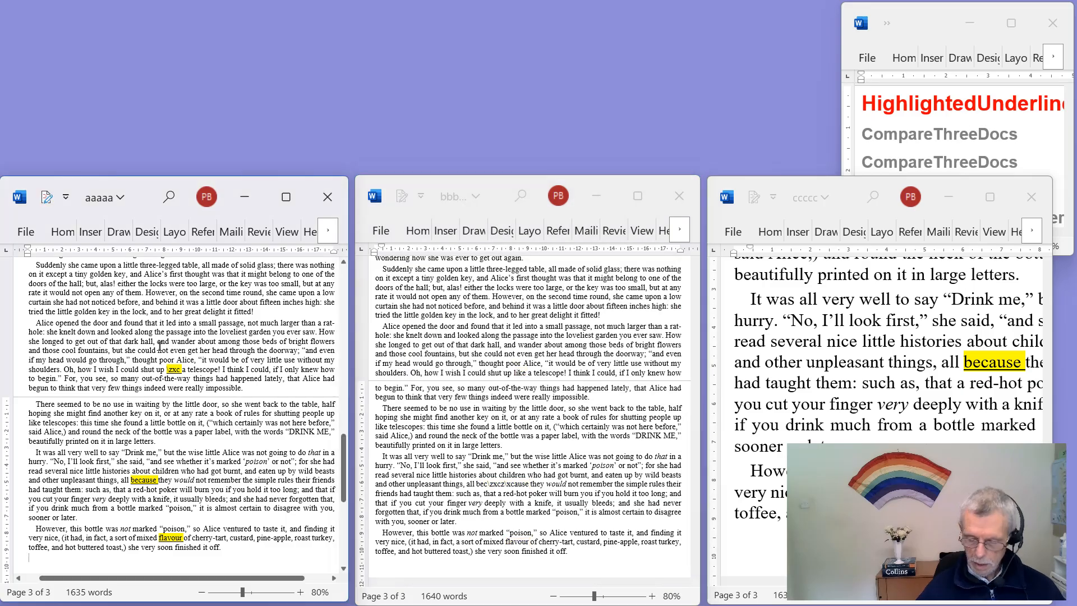
pyautogui.hotkey('ctrl', 'alt', 'u')
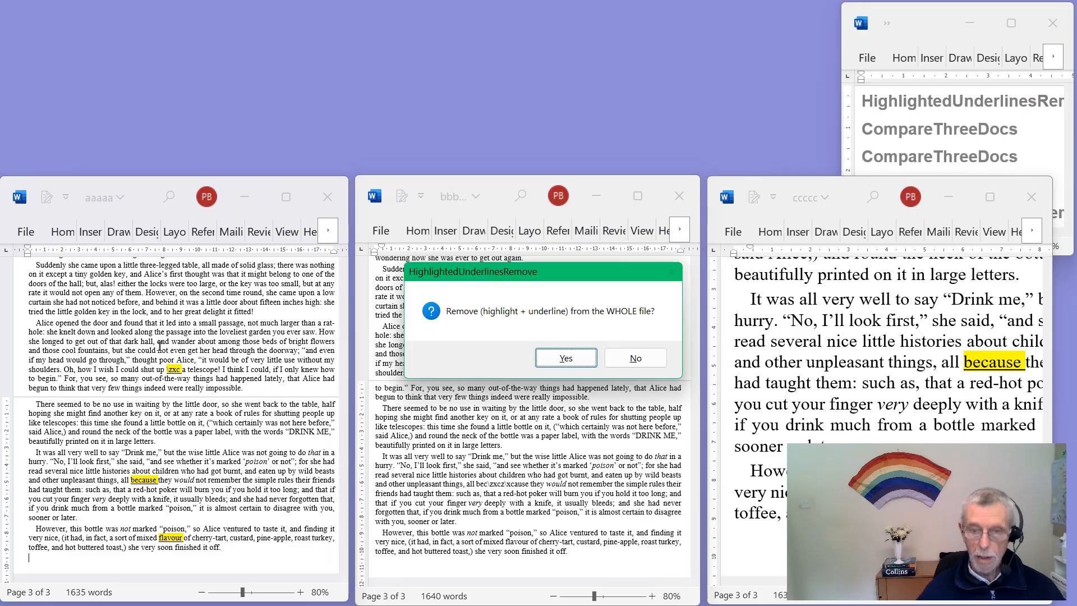
pyautogui.click(566, 361)
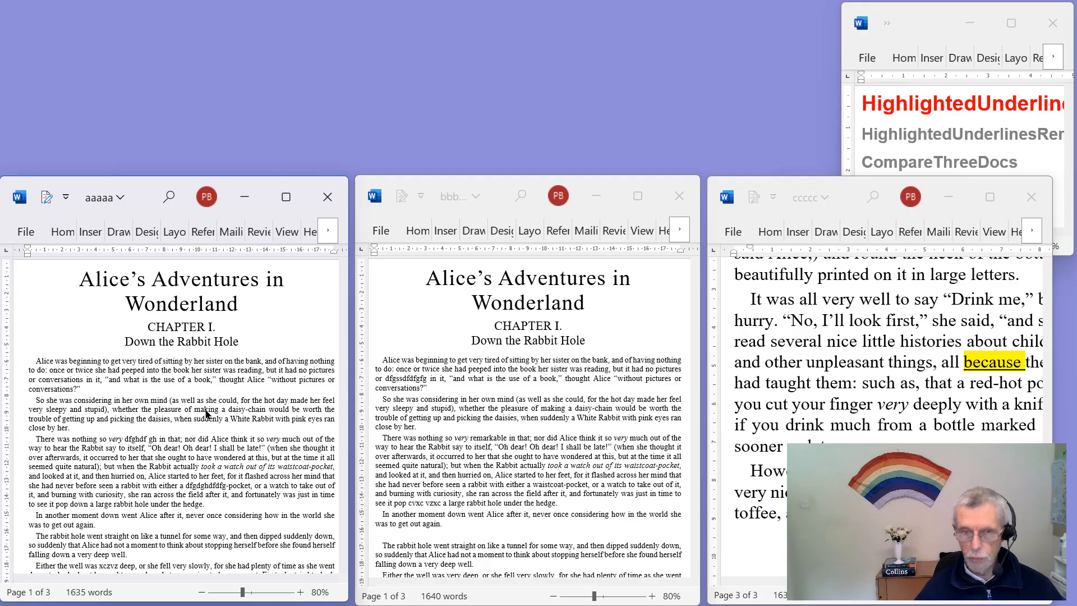
# - Run CompareThreeDocs from the title of aaaaa, comparing only aaaaa and bbb… and leaving out ccccc
pyautogui.click(122, 285)
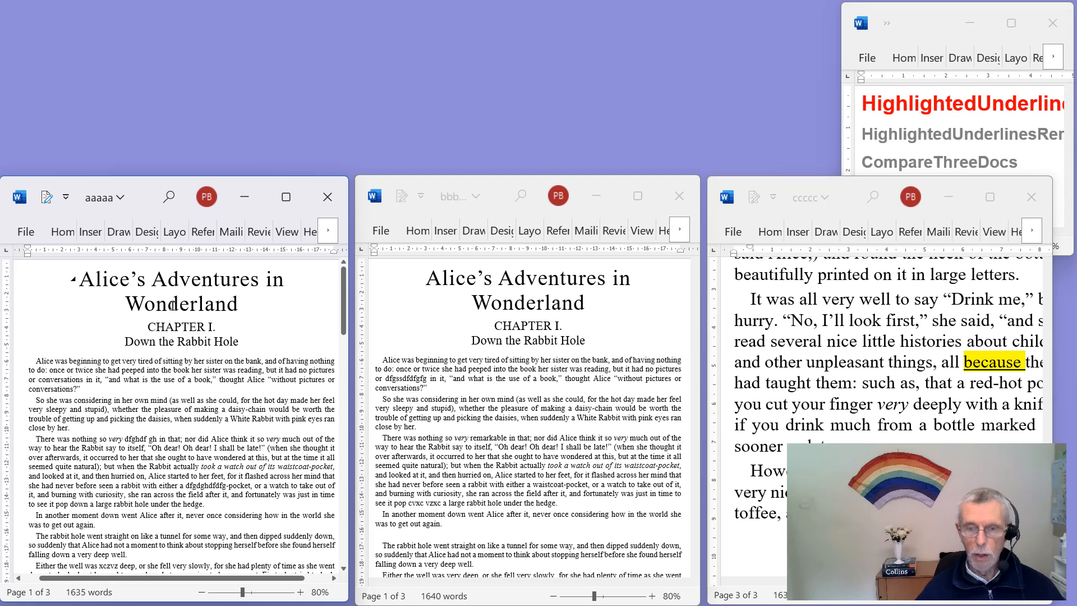
pyautogui.hotkey('ctrl', 'alt', 'c')
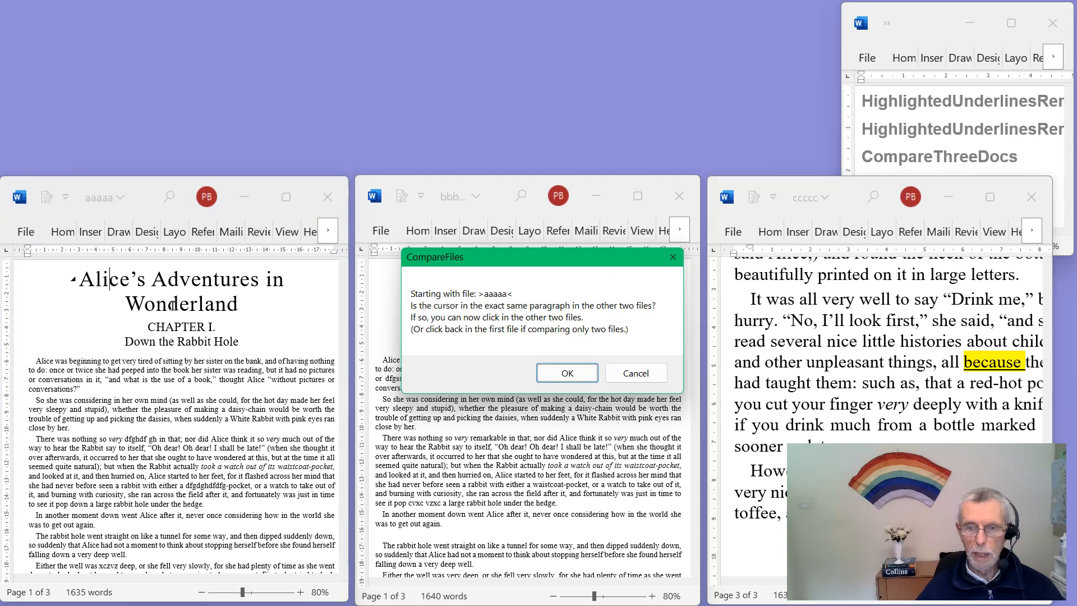
pyautogui.click(573, 376)
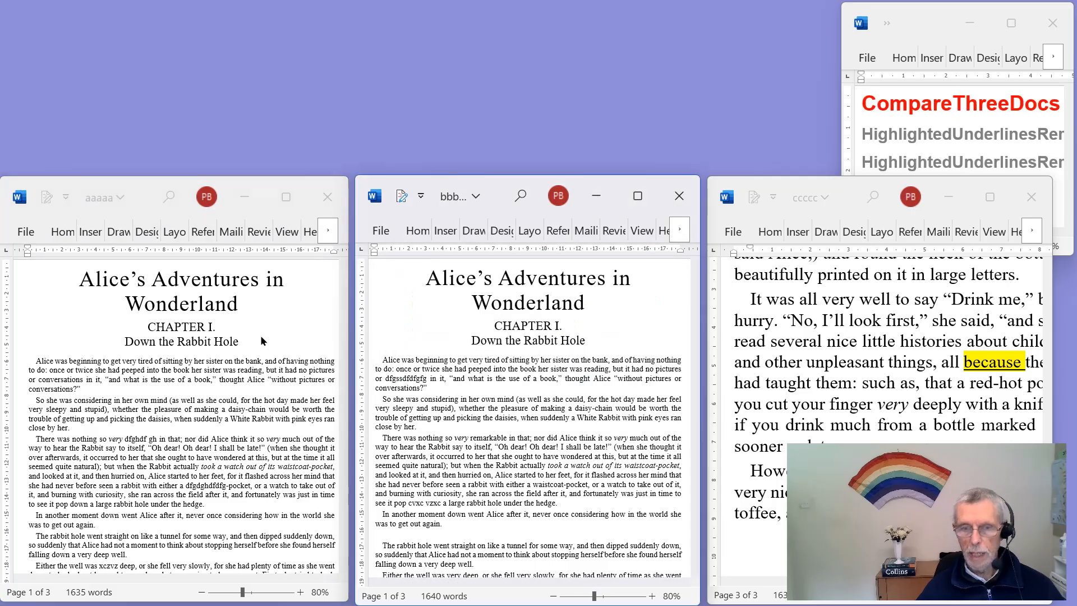
# - Examine the differences marked in aaaaa and bbb… around the opening paragraphs, and check how far the marking extends through the following pages
pyautogui.scroll(-10, 157, 335)
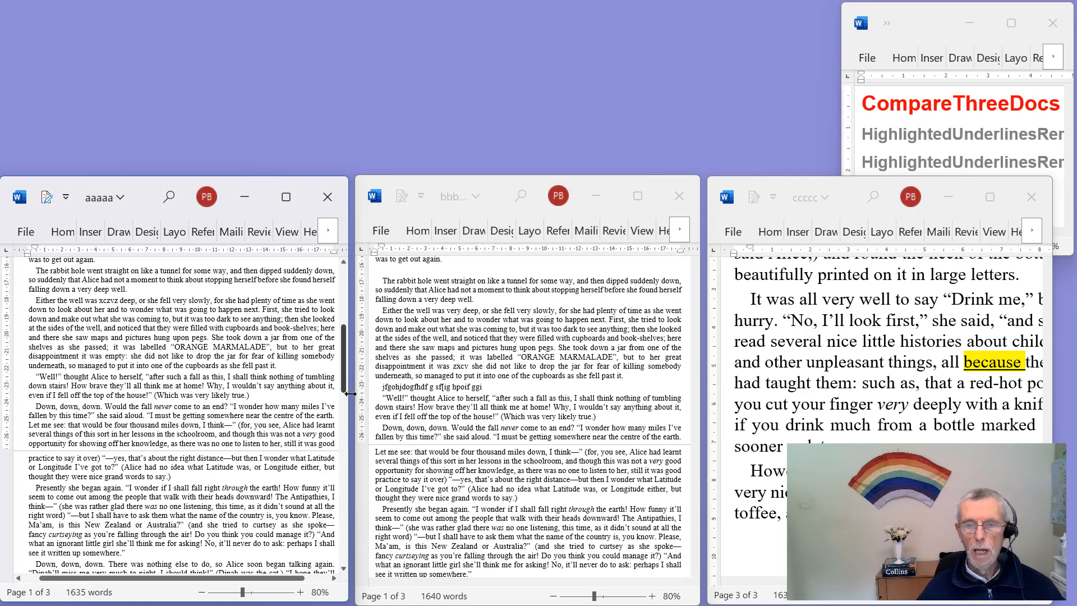
pyautogui.scroll(-8, 439, 406)
pyautogui.scroll(15, 440, 406)
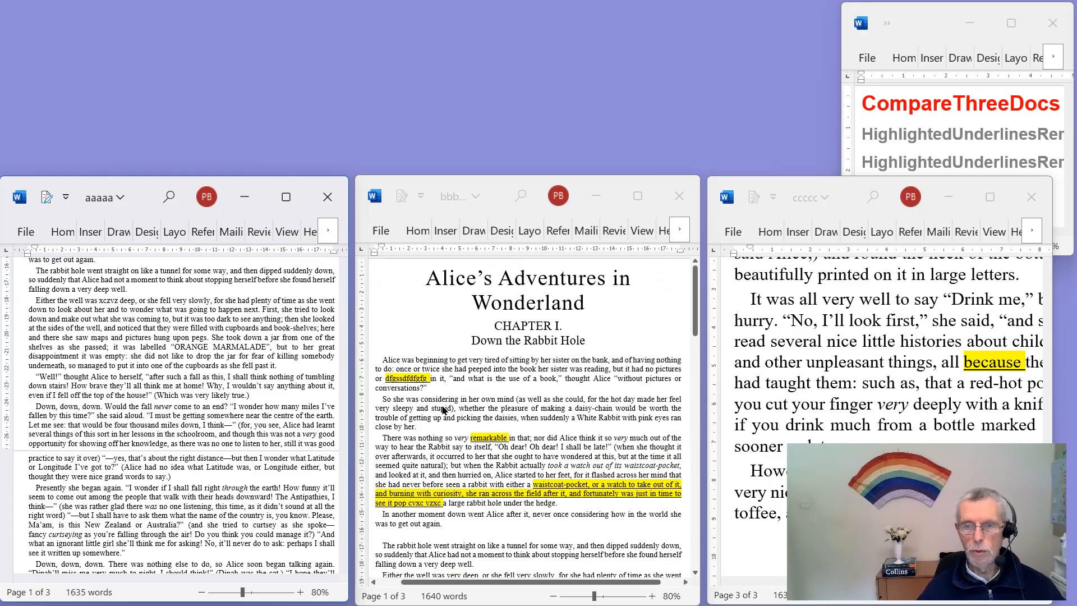
pyautogui.scroll(7, 96, 412)
pyautogui.scroll(3, 95, 412)
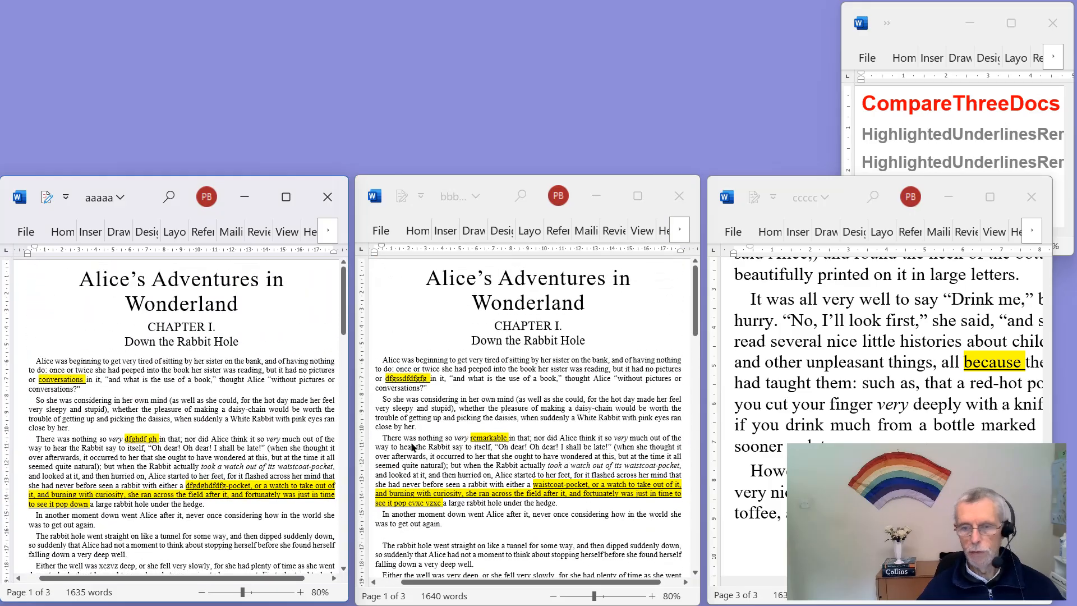
pyautogui.scroll(-15, 590, 445)
pyautogui.scroll(-20, 590, 445)
pyautogui.scroll(-12, 68, 389)
pyautogui.scroll(-3, 67, 389)
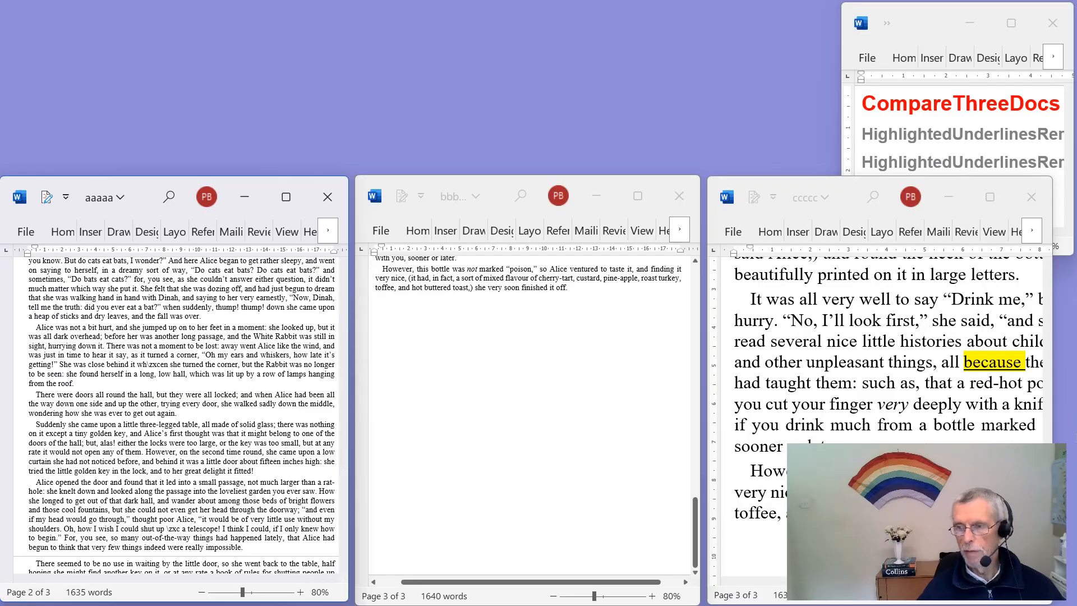